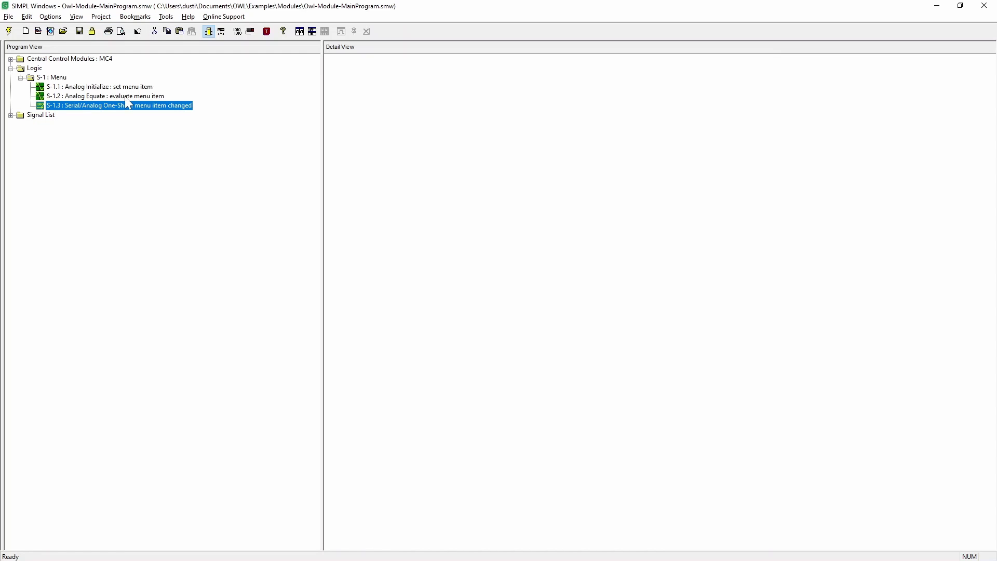
- Review the Analog Initialize, Analog Equate and One-Shot symbol details, then close them all
double_click(102, 86)
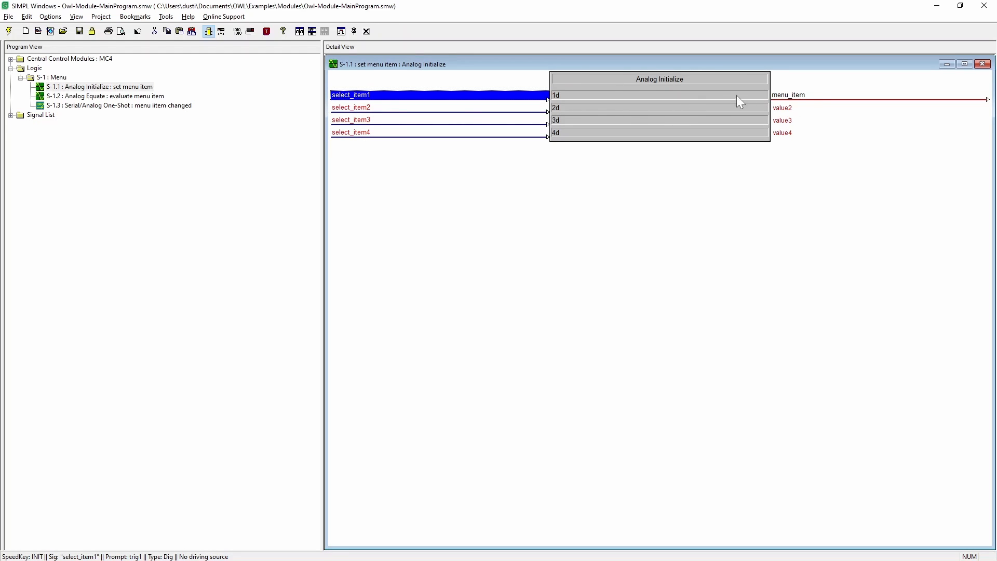
double_click(340, 65)
left_click(108, 99)
left_click_drag(106, 103, 377, 107)
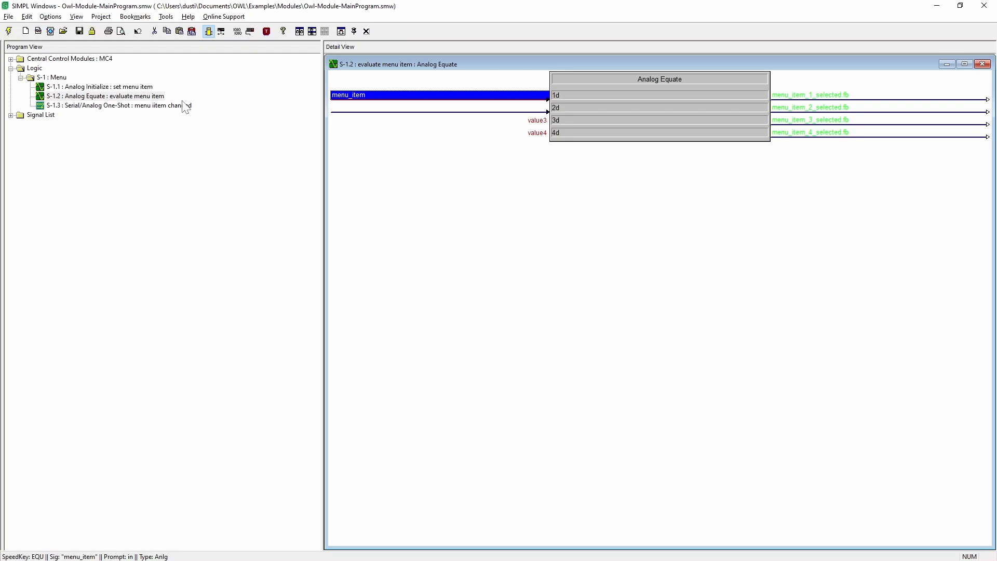
double_click(126, 106)
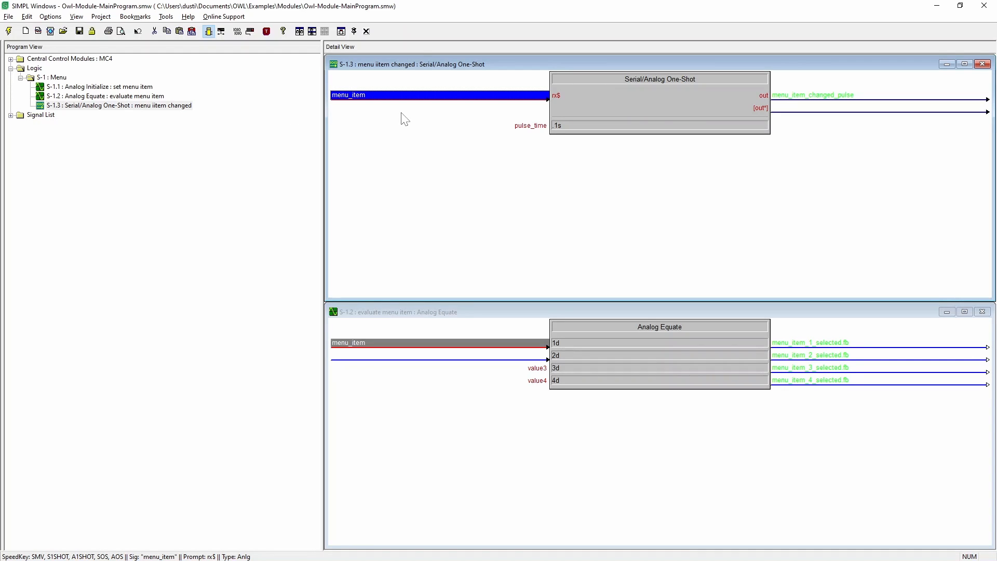
left_click(393, 353)
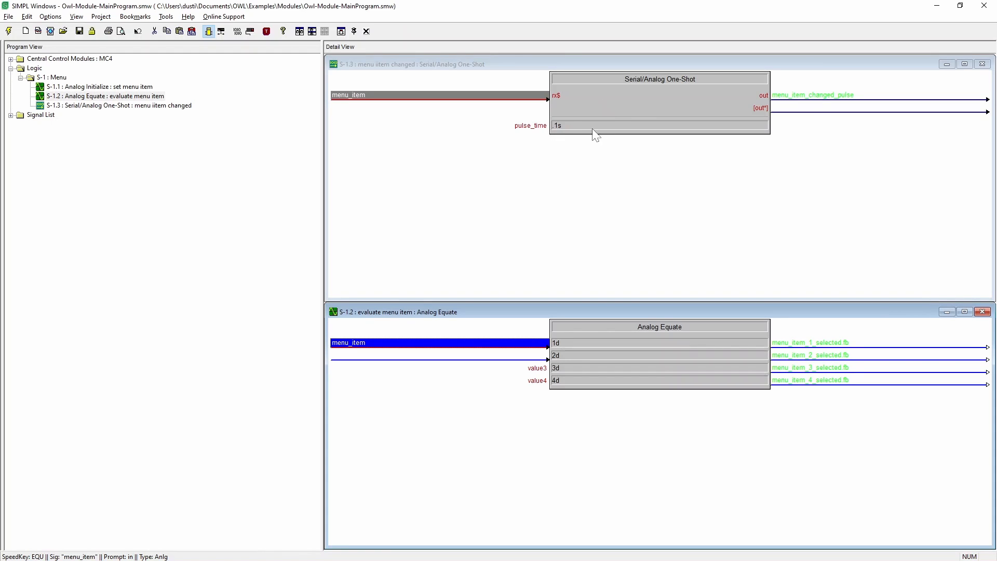
left_click(816, 98)
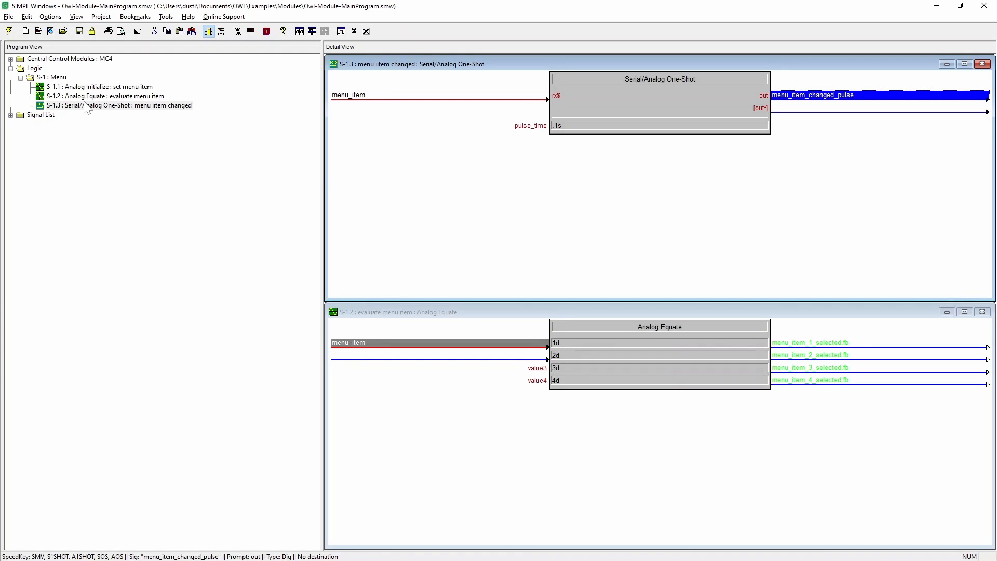
left_click(368, 33)
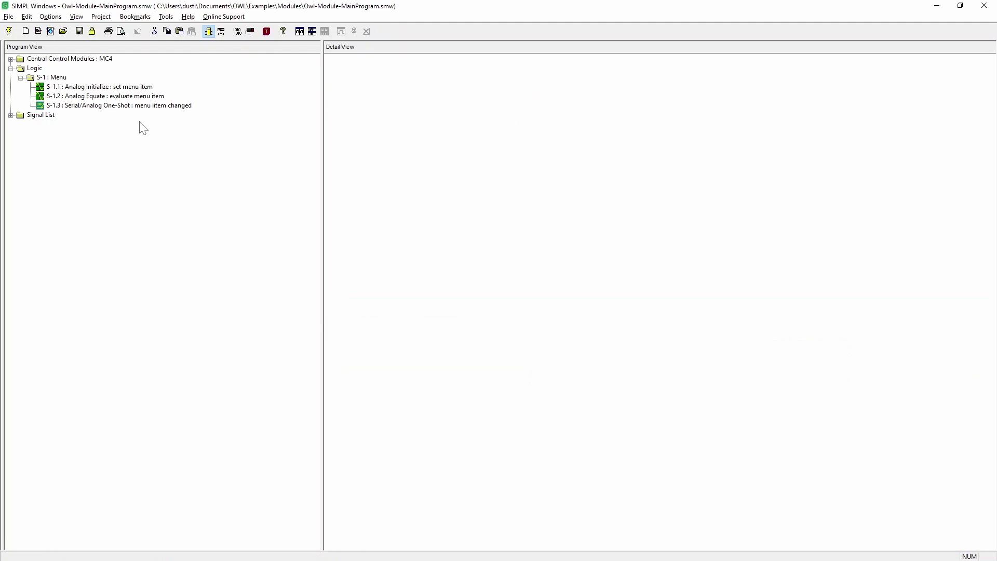
- Launch a second, empty SIMPL Windows window from the File menu
left_click(11, 17)
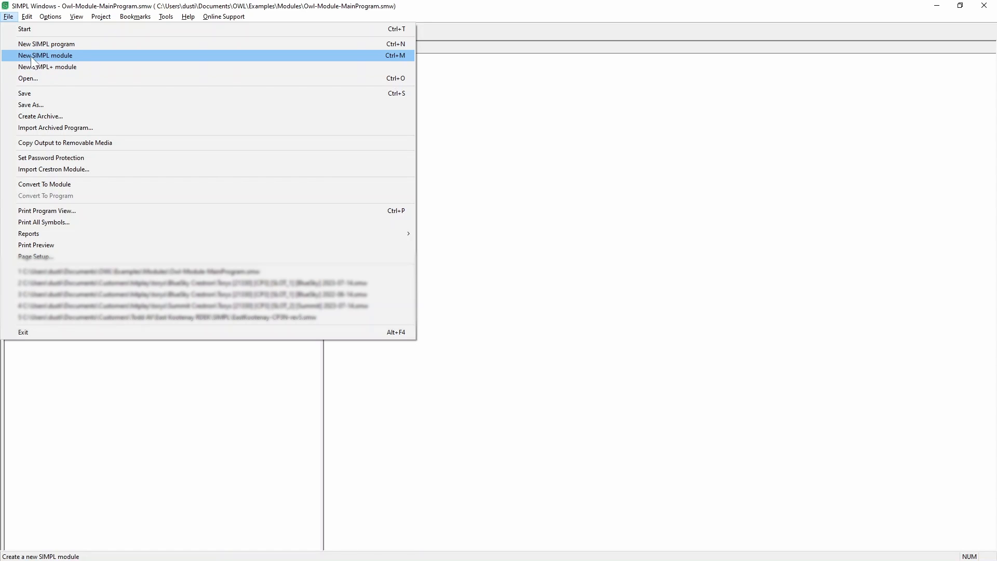
left_click(8, 17)
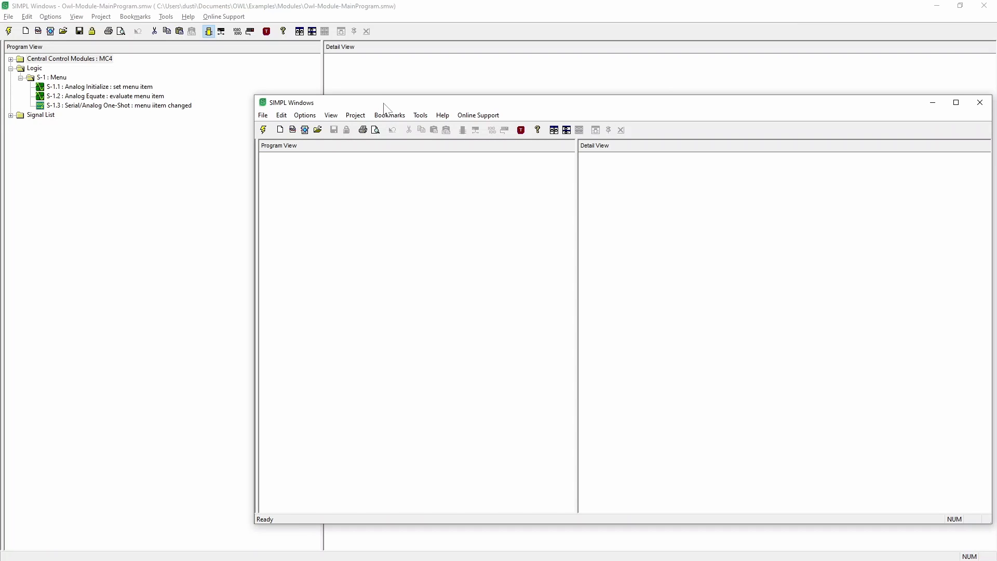
- Start a new untitled SIMPL module in the second window
left_click_drag(383, 103, 335, 97)
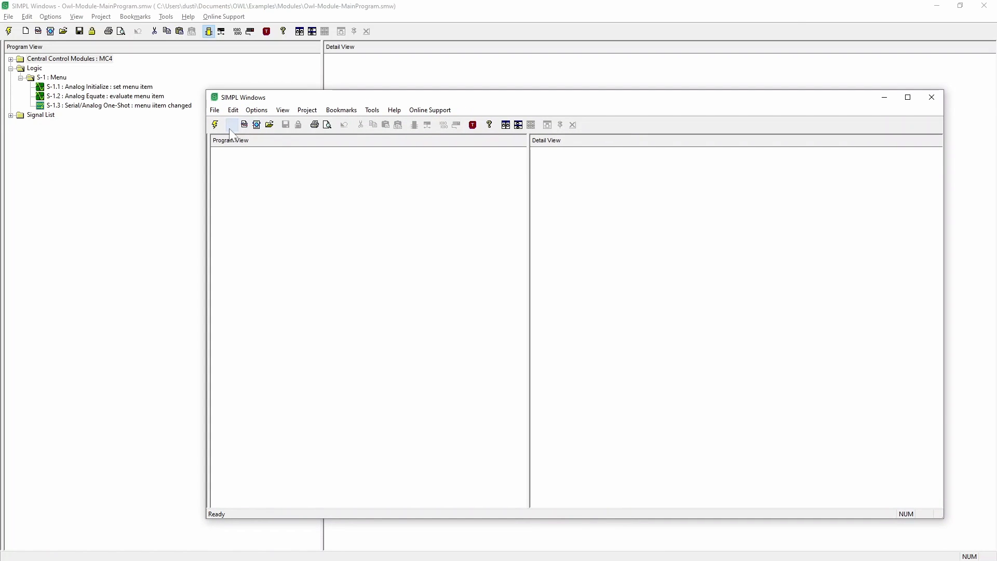
left_click(214, 110)
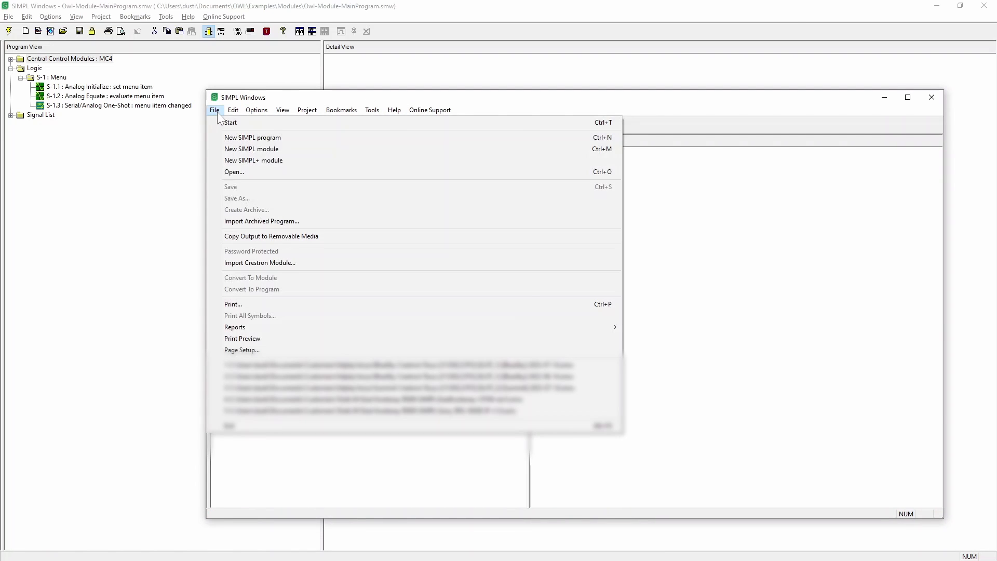
left_click(251, 149)
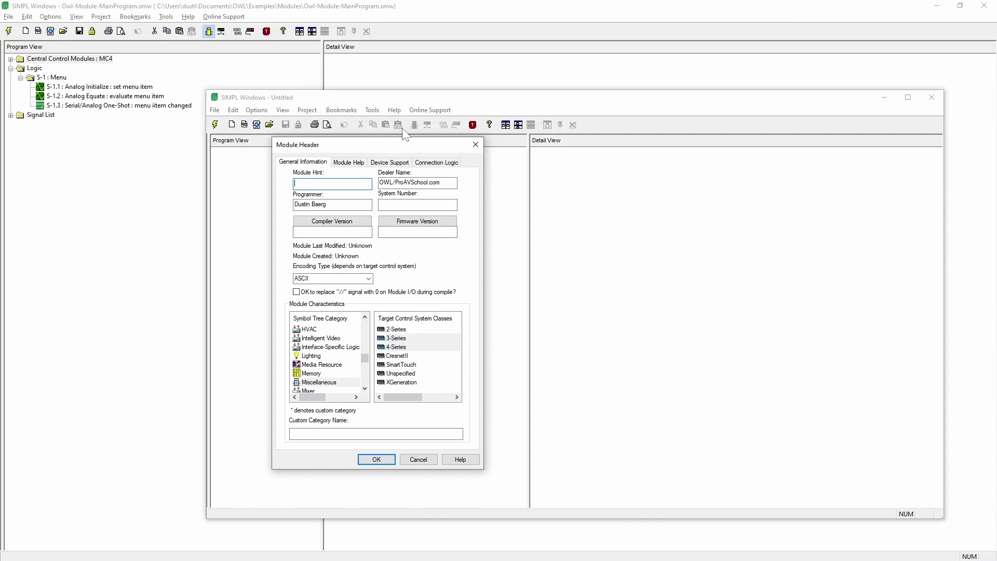
- Review the Module Header help, device support and connection logic settings and accept the defaults
left_click(349, 162)
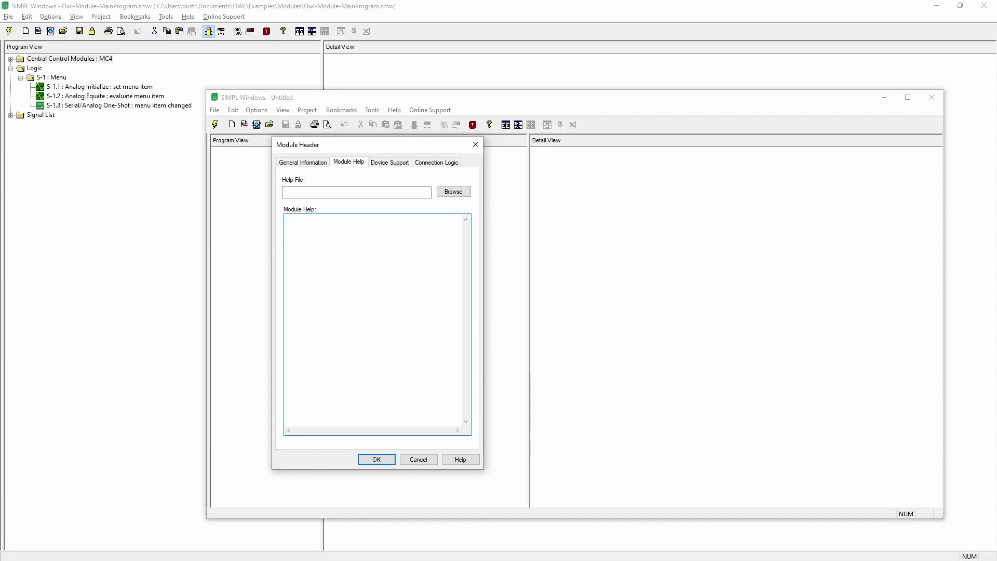
left_click(383, 163)
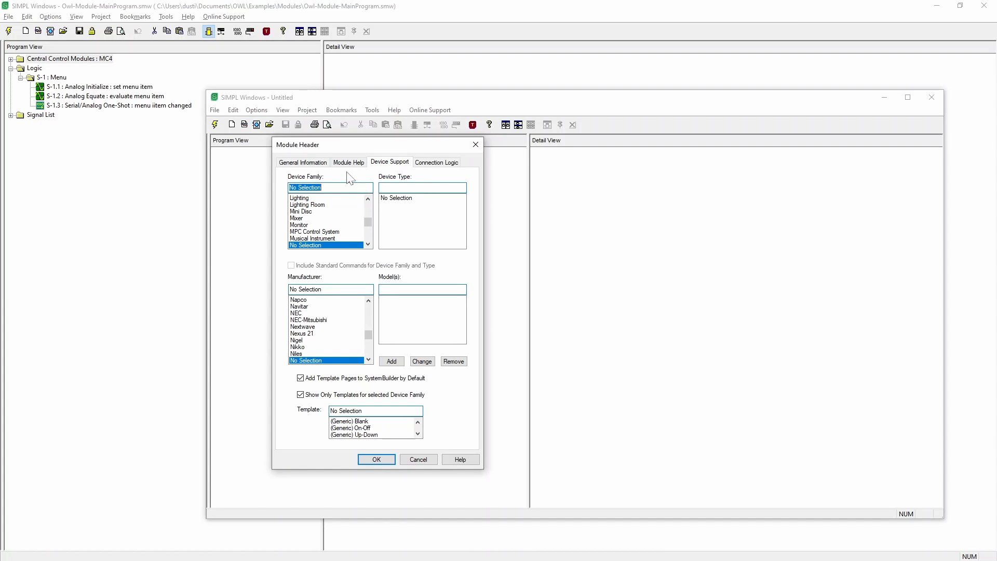
left_click(433, 164)
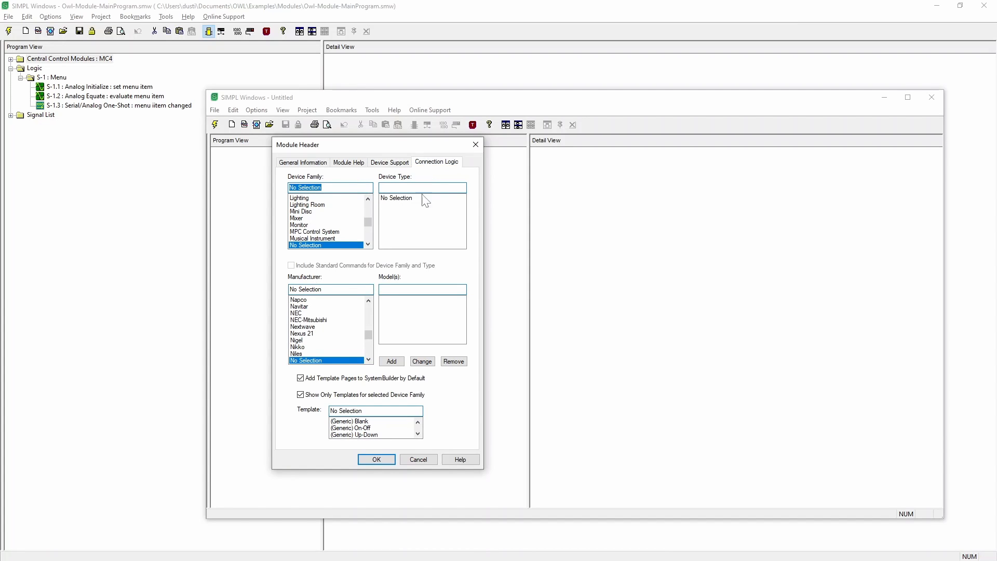
left_click(306, 163)
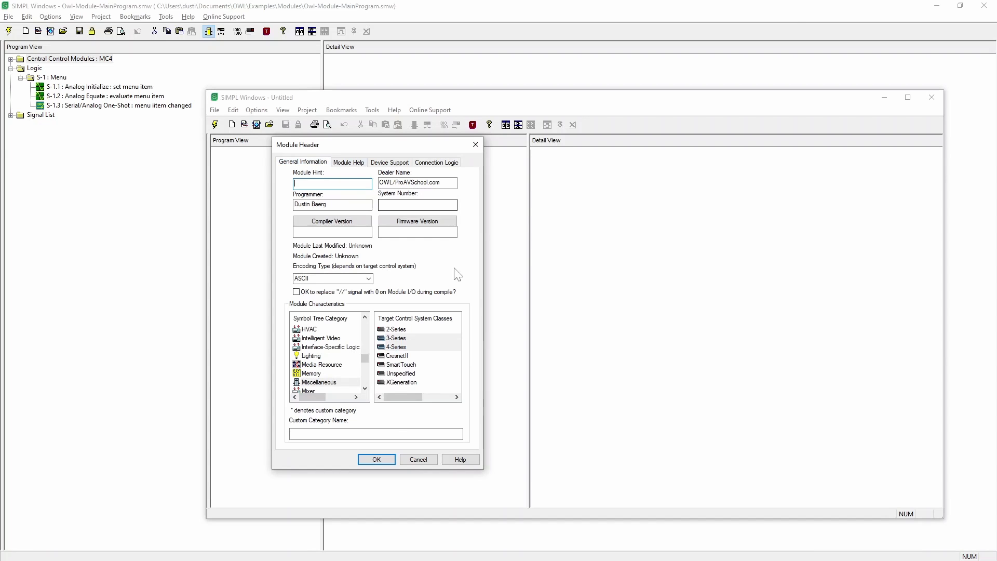
left_click(378, 460)
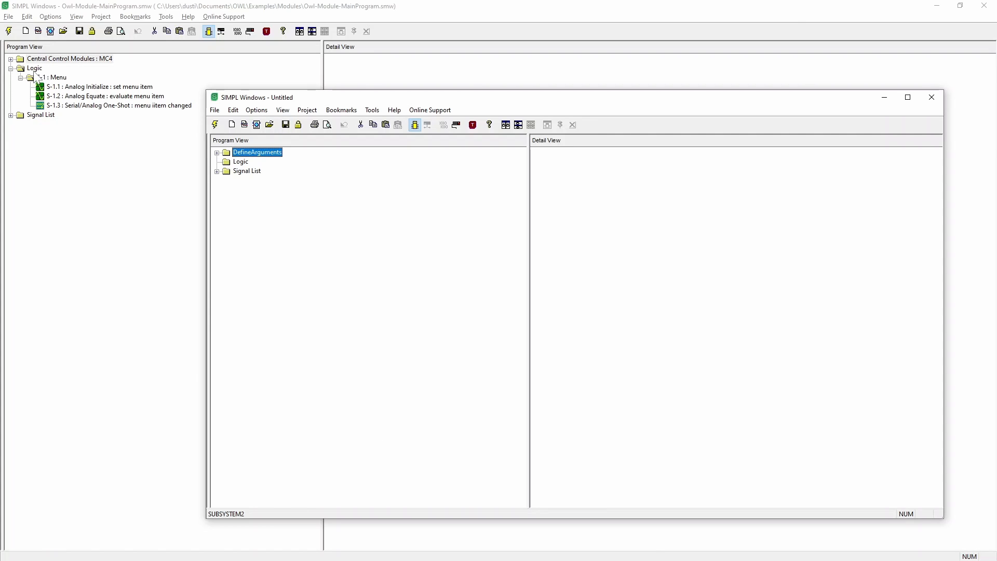
- View the module's S-1 Argument Definition and arrange the module and main program windows side by side
left_click(218, 154)
double_click(278, 161)
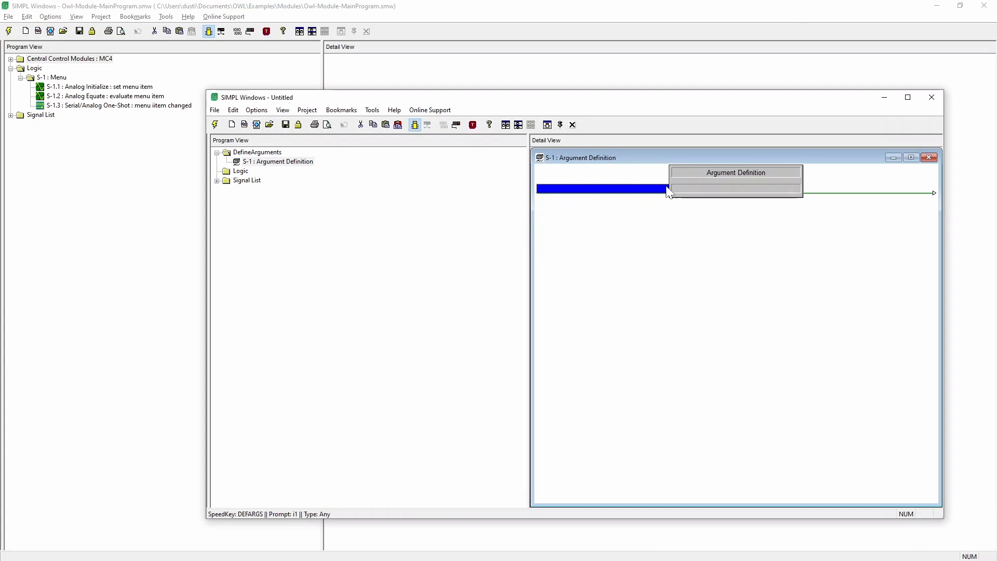
left_click_drag(521, 98, 510, 217)
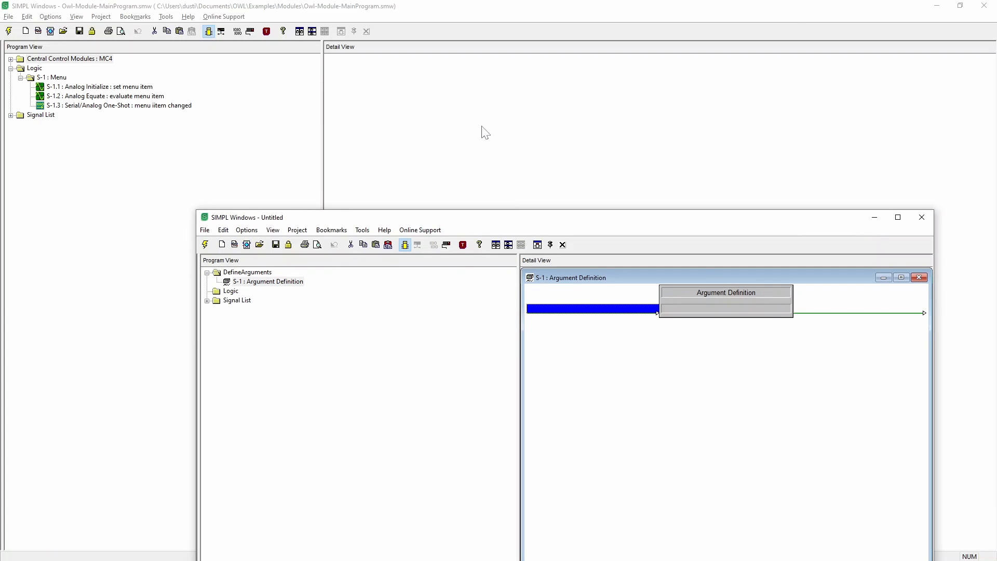
left_click_drag(475, 219, 469, 131)
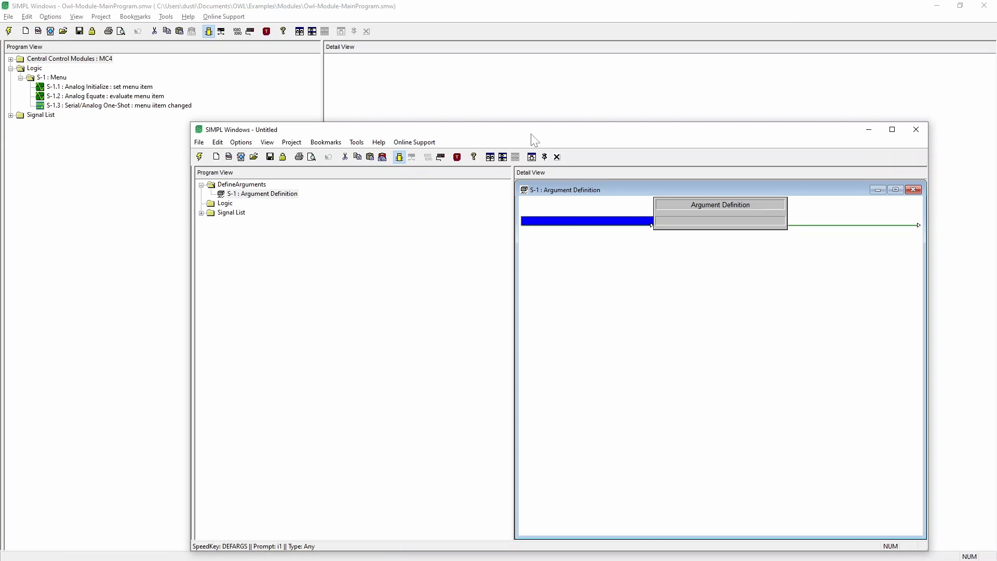
left_click(343, 15)
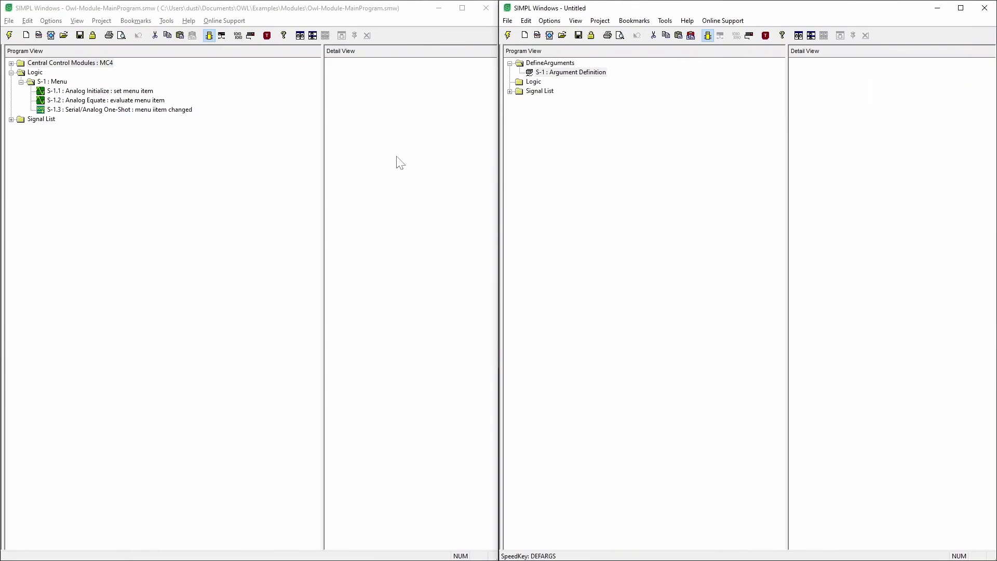
- Cut the Menu subsystem from the main program into the module's Logic folder and maximize the module window
left_click(54, 92)
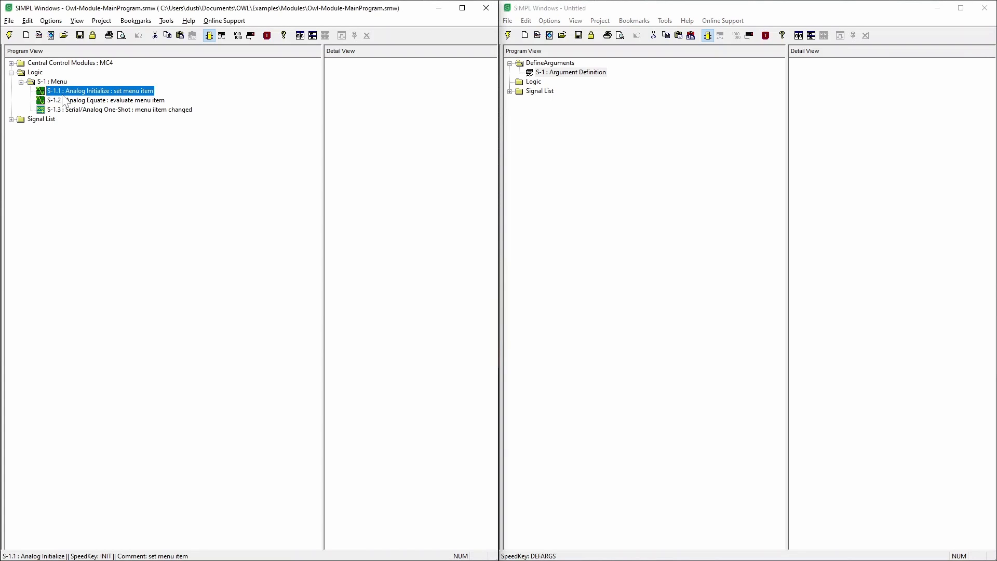
left_click(59, 83)
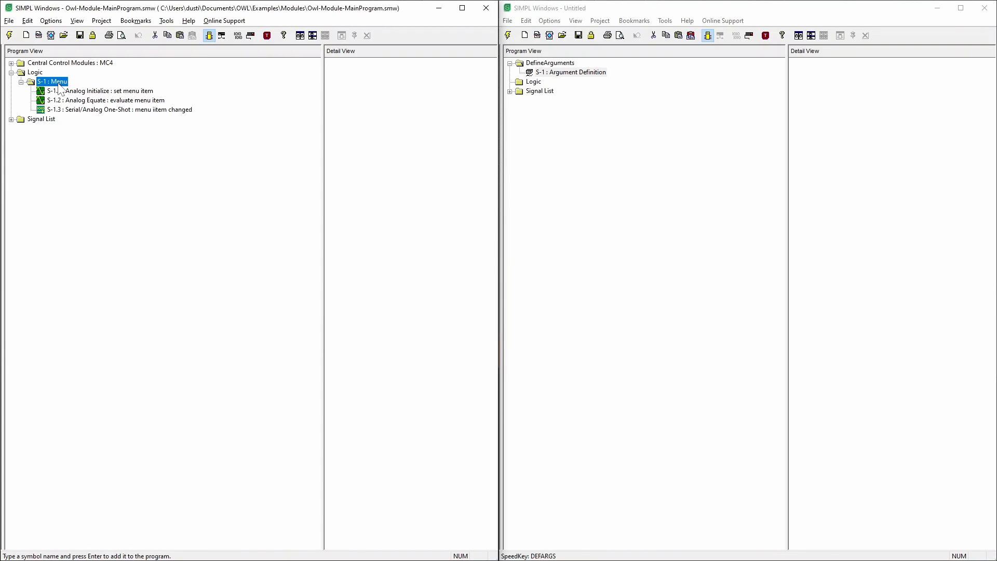
key("Delete")
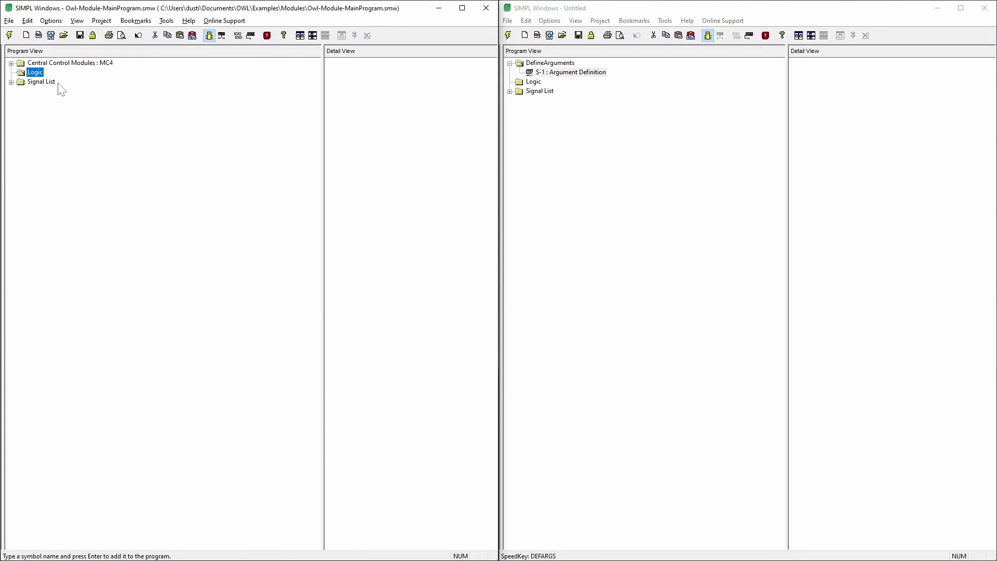
left_click(538, 87)
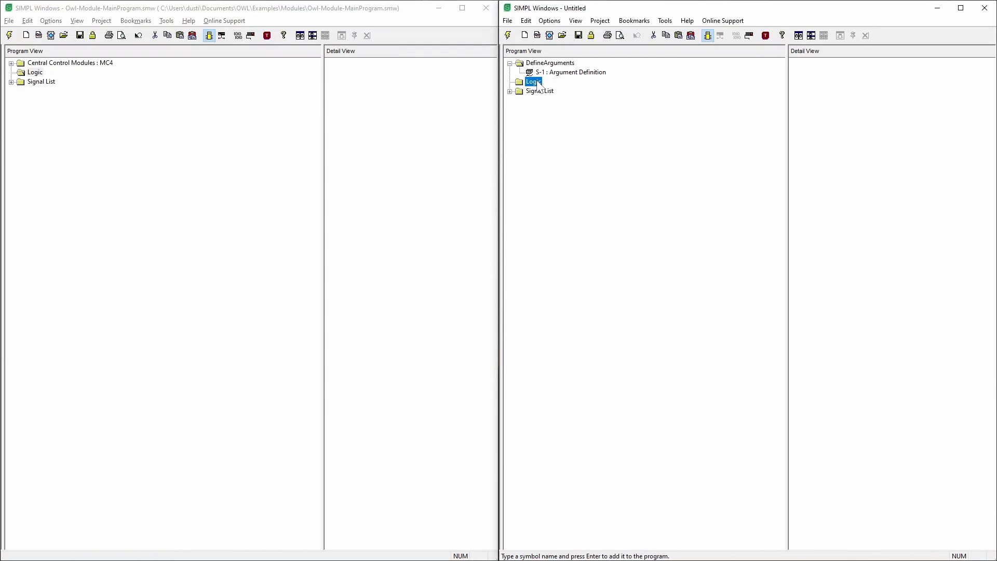
key("ctrl+v")
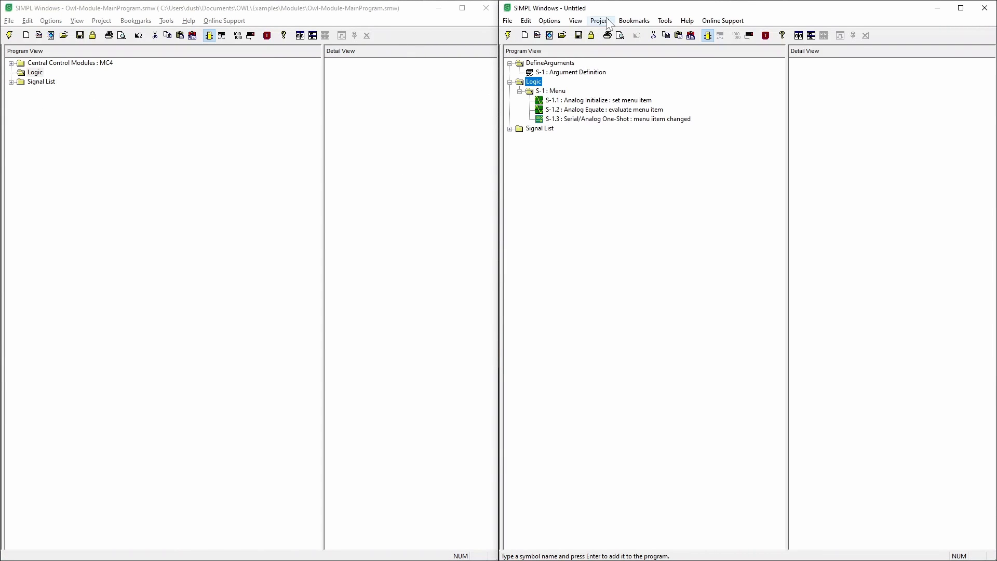
left_click_drag(612, 10, 329, 4)
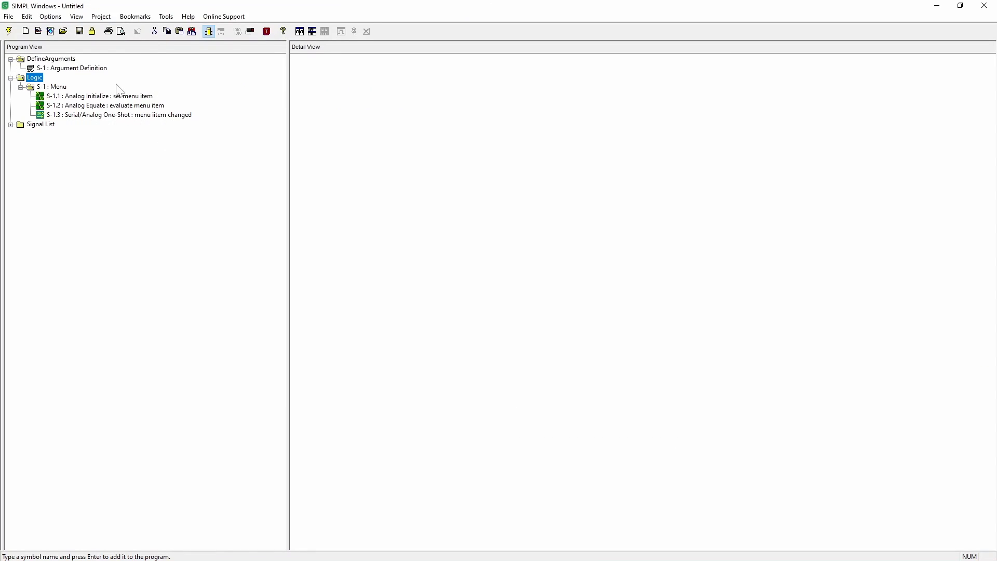
- Drag select_item1 through select_item4 from Analog Initialize onto Argument Definition as inputs, expanding it to fit
double_click(60, 69)
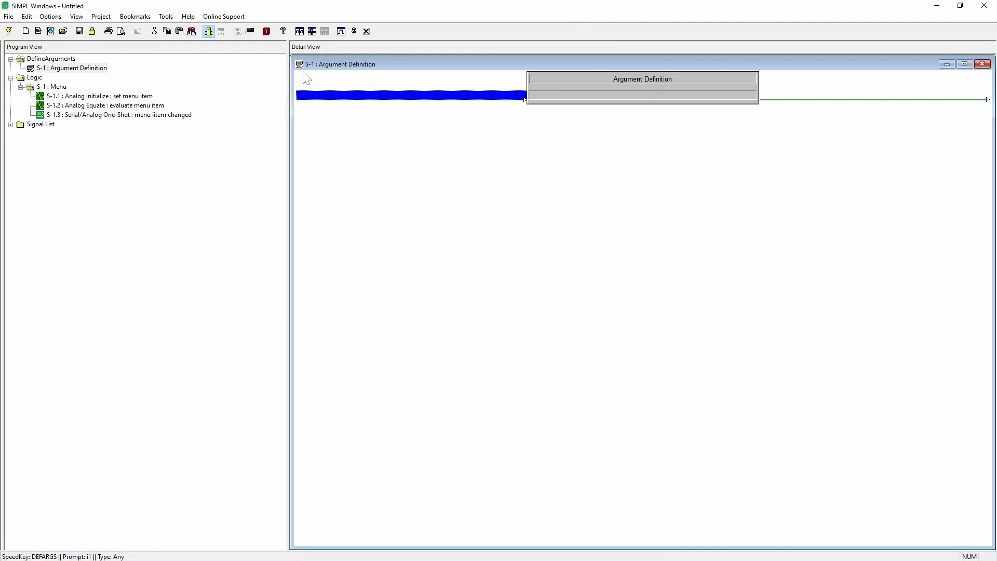
double_click(125, 96)
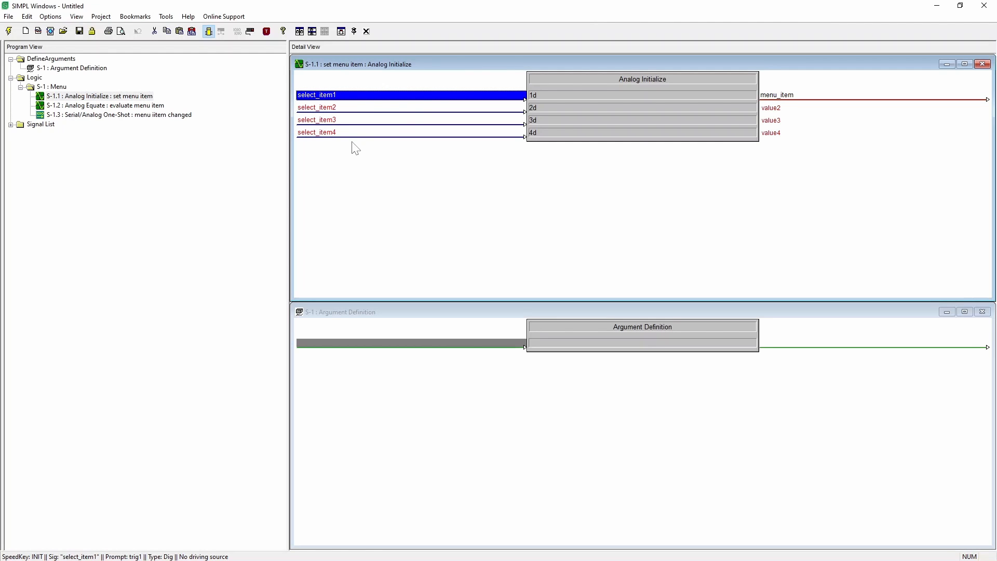
left_click(351, 107)
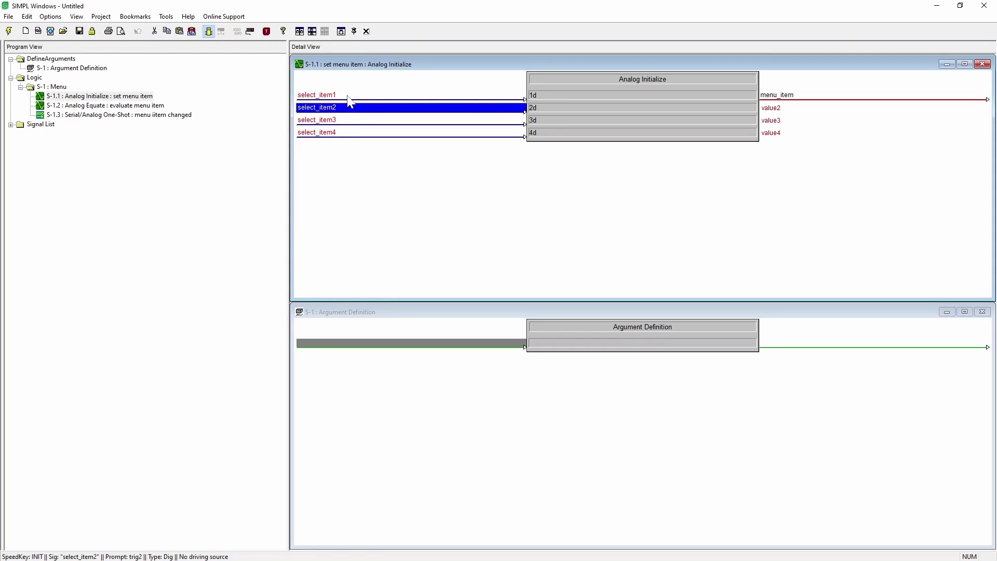
left_click(347, 137, "shift")
left_click_drag(345, 96, 400, 351)
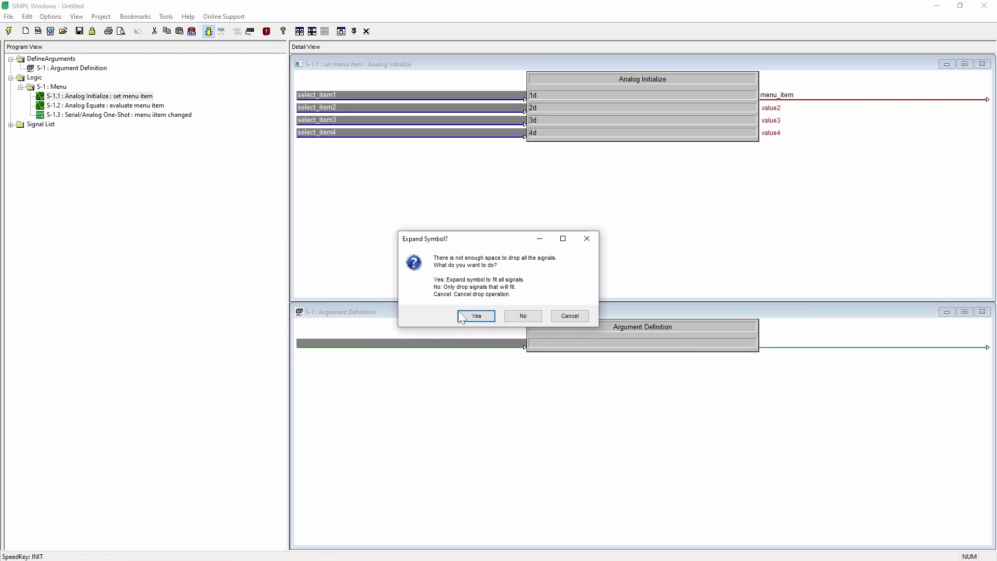
left_click(475, 315)
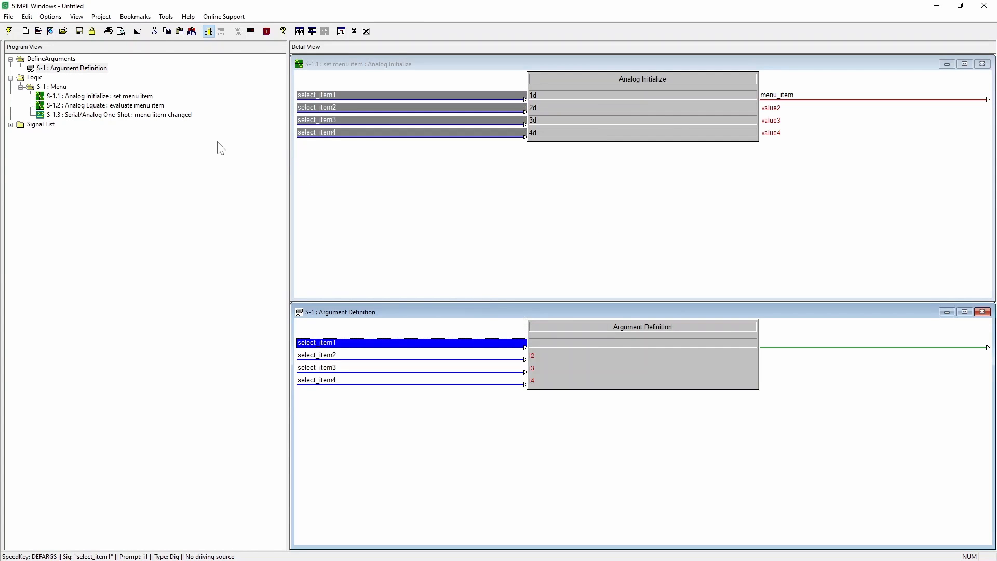
left_click_drag(108, 105, 460, 118)
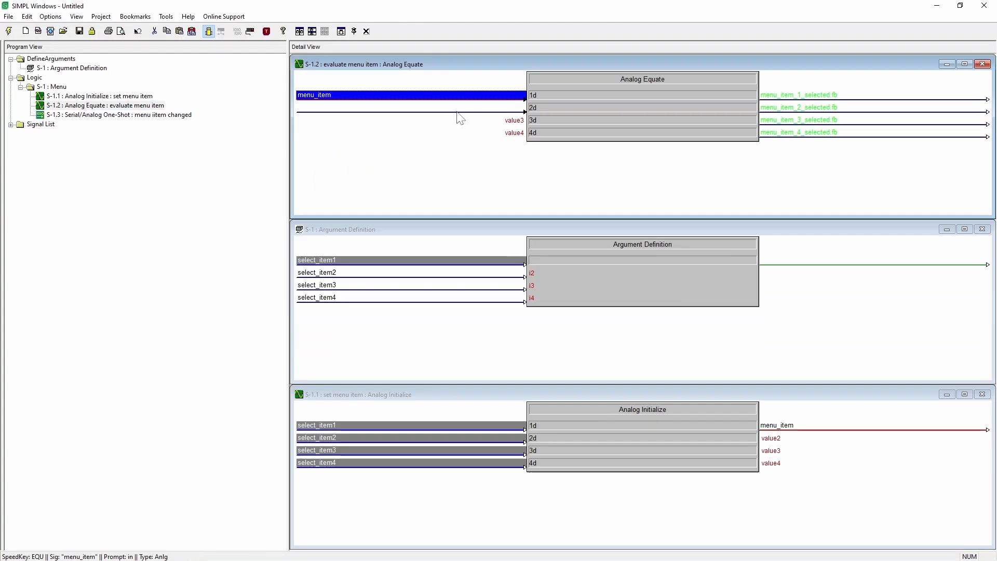
- Drop Analog Equate's menu_item_1–4_selected.fb outputs onto Argument Definition, expanding it to fit
left_click(785, 95)
left_click(805, 131, "shift")
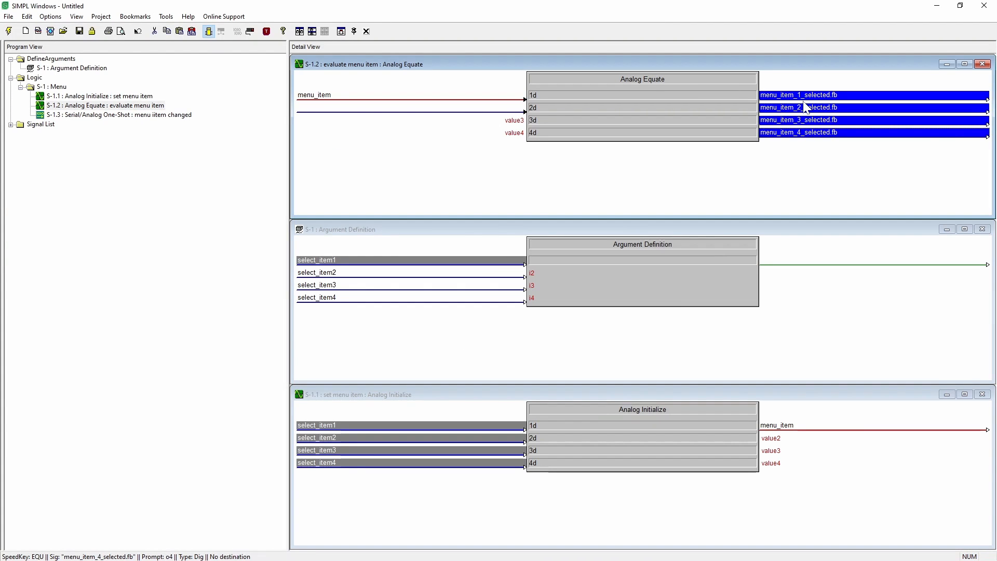
mouse_move(805, 106)
left_mouse_down()
mouse_move(786, 258)
mouse_move(802, 251)
left_mouse_up()
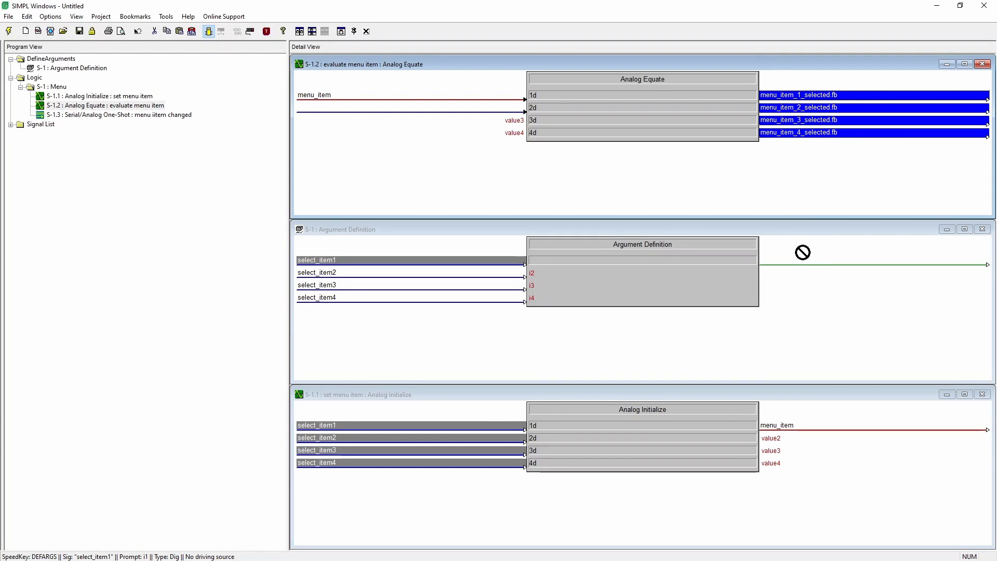
left_click_drag(802, 251, 796, 257)
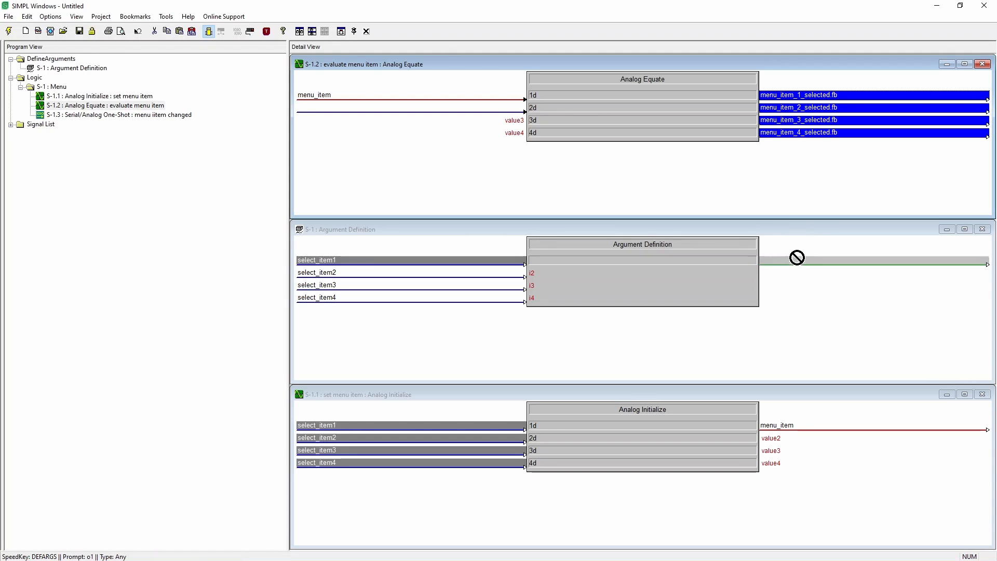
left_click_drag(796, 257, 818, 269)
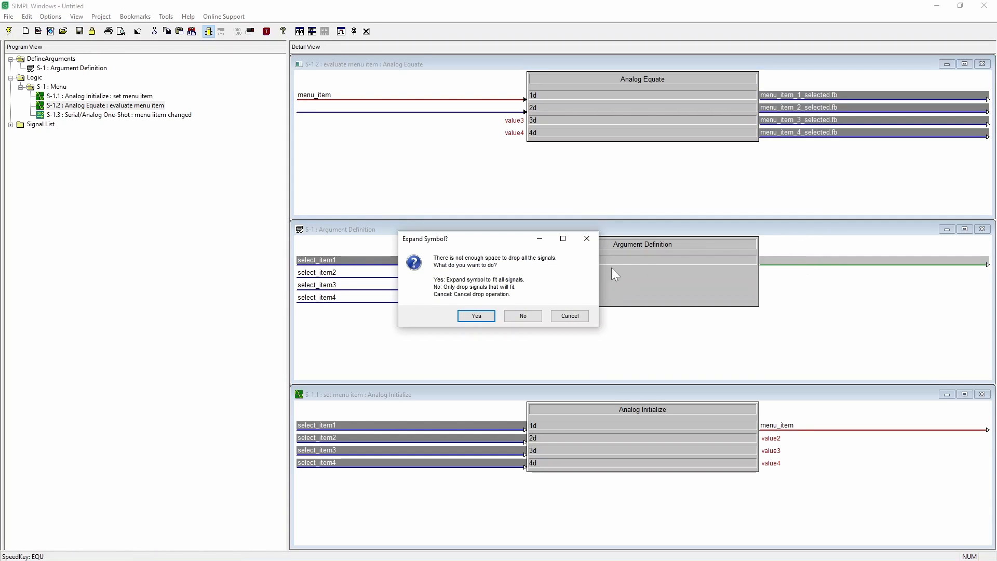
left_click(477, 316)
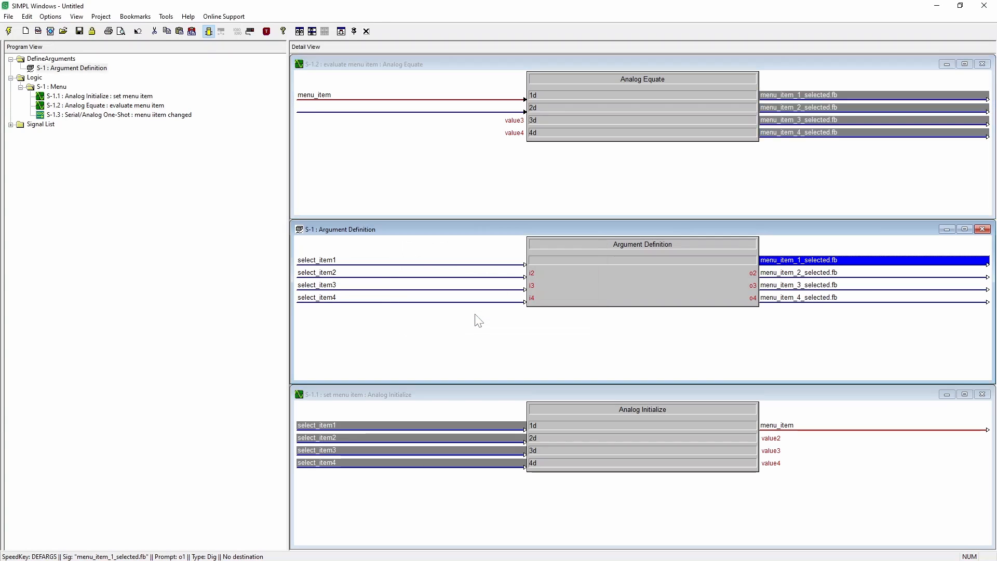
- Add a fifth and sixth output row to Argument Definition after menu_item_4_selected.fb
left_click(327, 102)
left_click(332, 107)
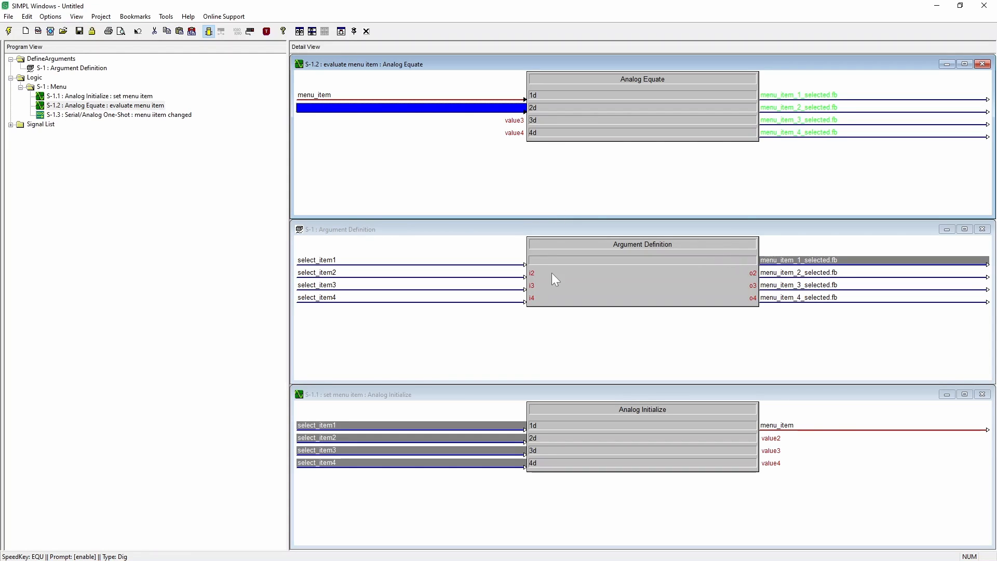
left_click(796, 298)
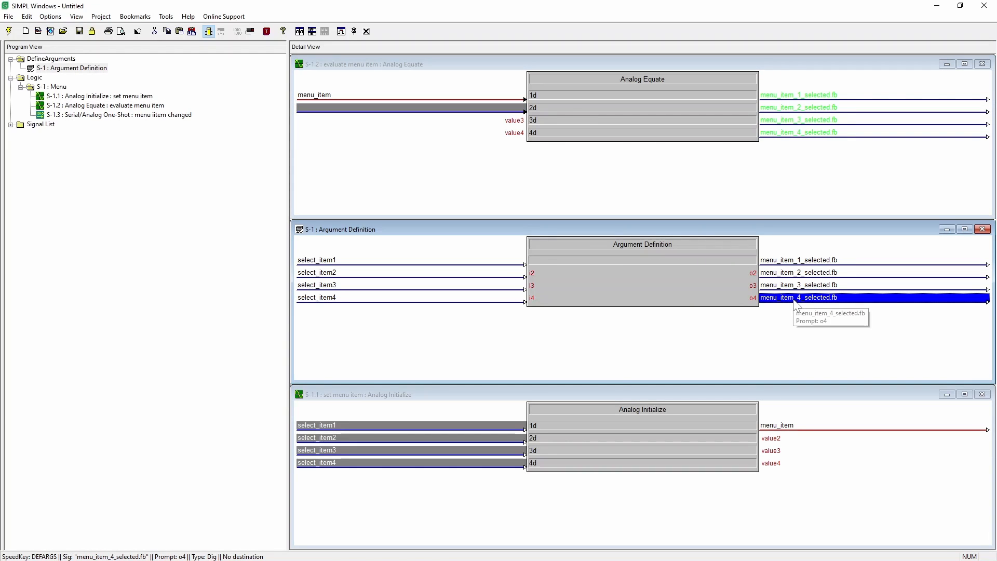
key("alt+plus")
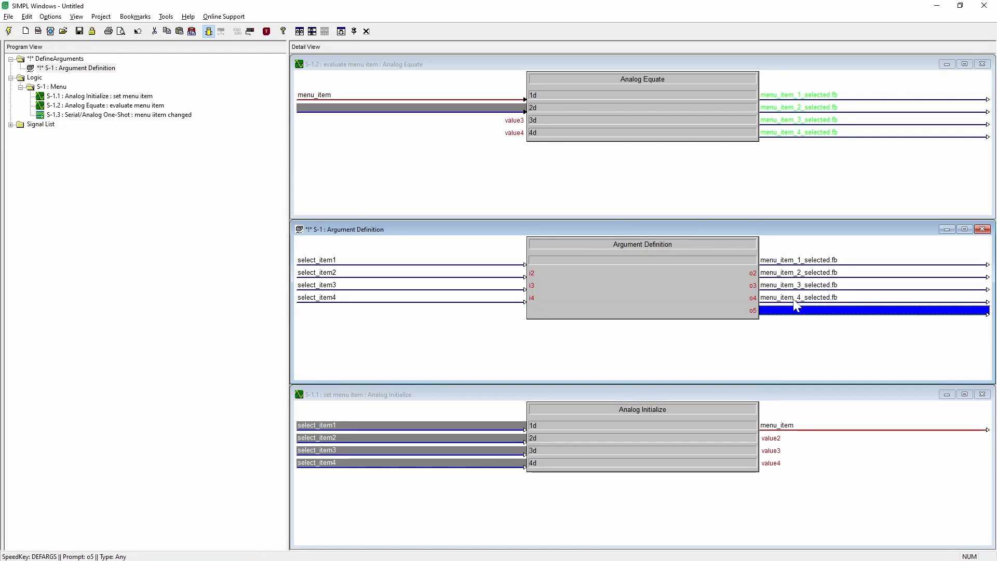
key("alt+plus")
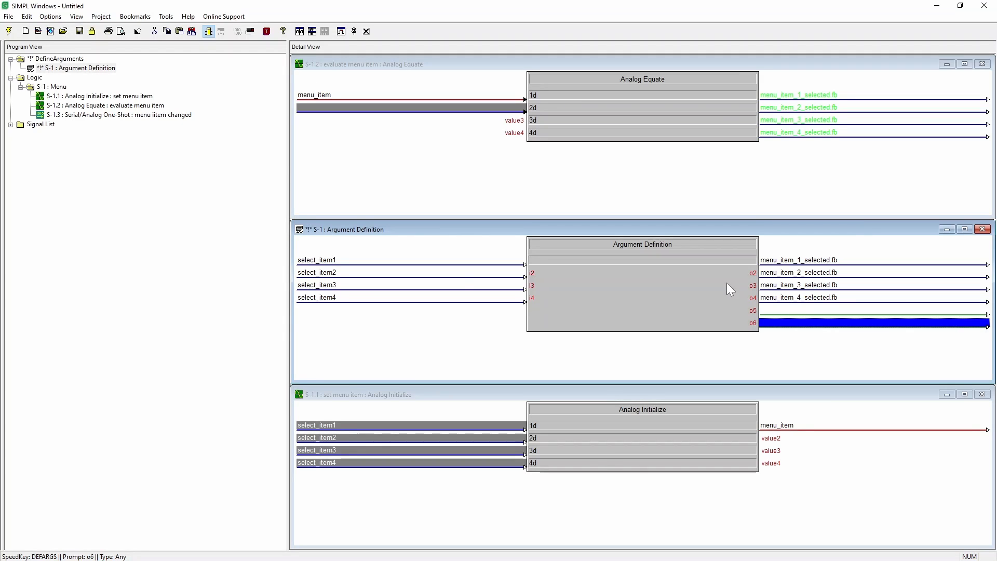
double_click(120, 115)
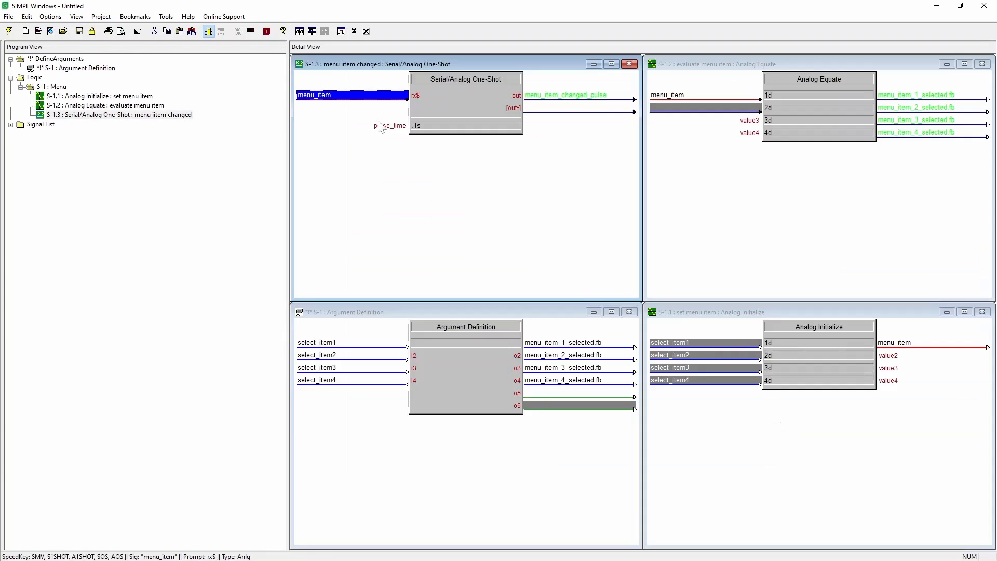
- Assign menu_item_changed_pulse to output o6 and name output o5 [~UNUSED~]
left_click(589, 98)
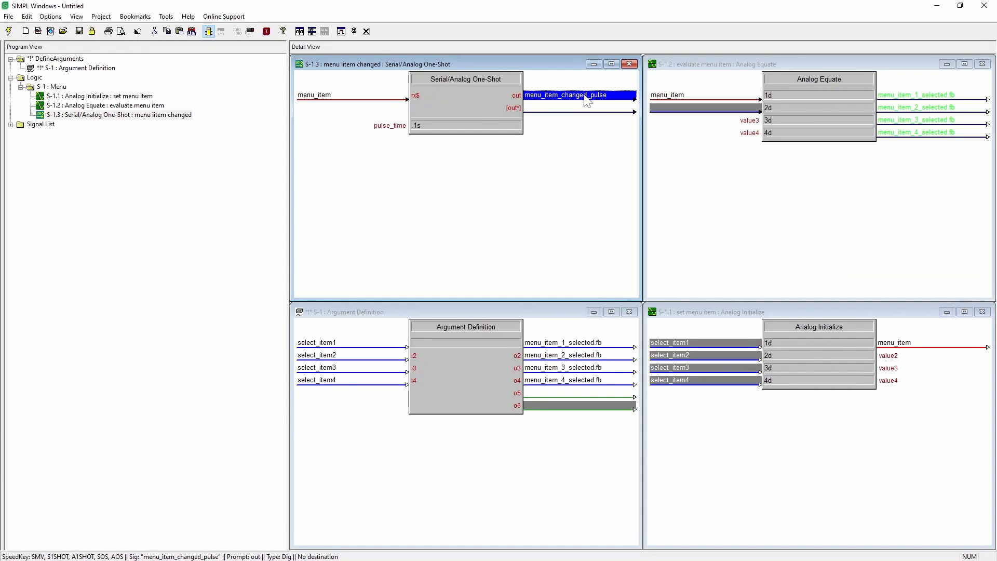
left_click_drag(610, 400, 599, 405)
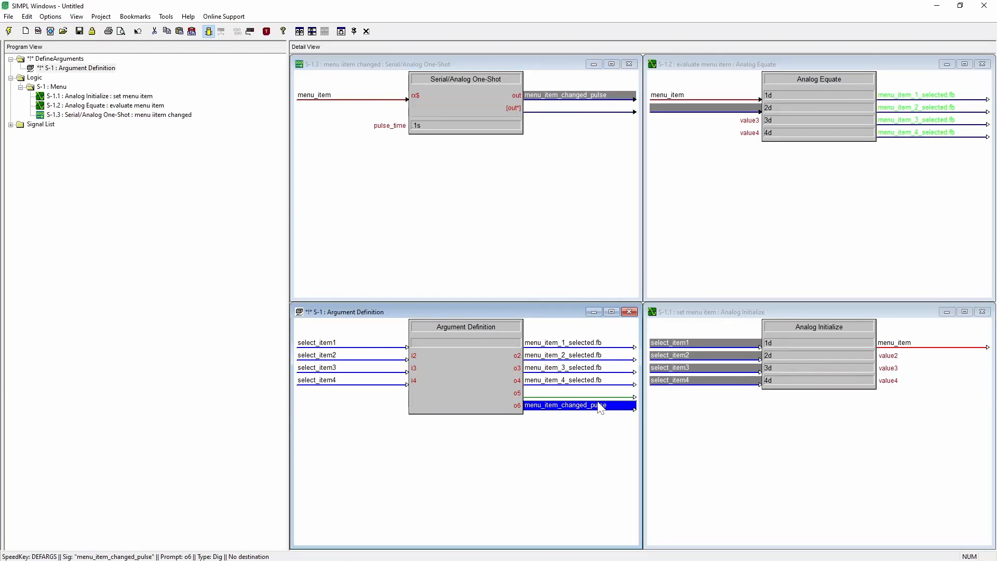
left_click(599, 394)
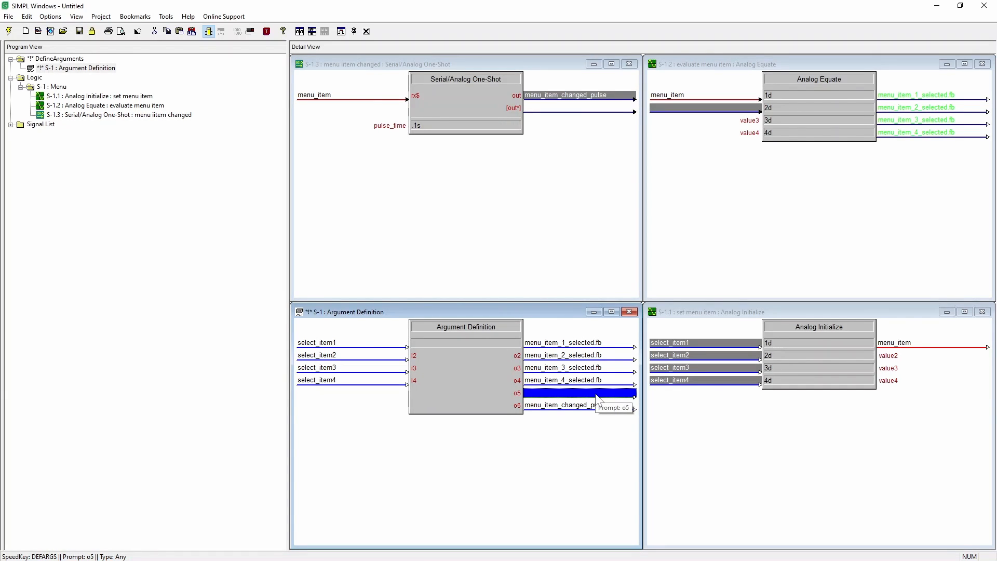
left_click(599, 395)
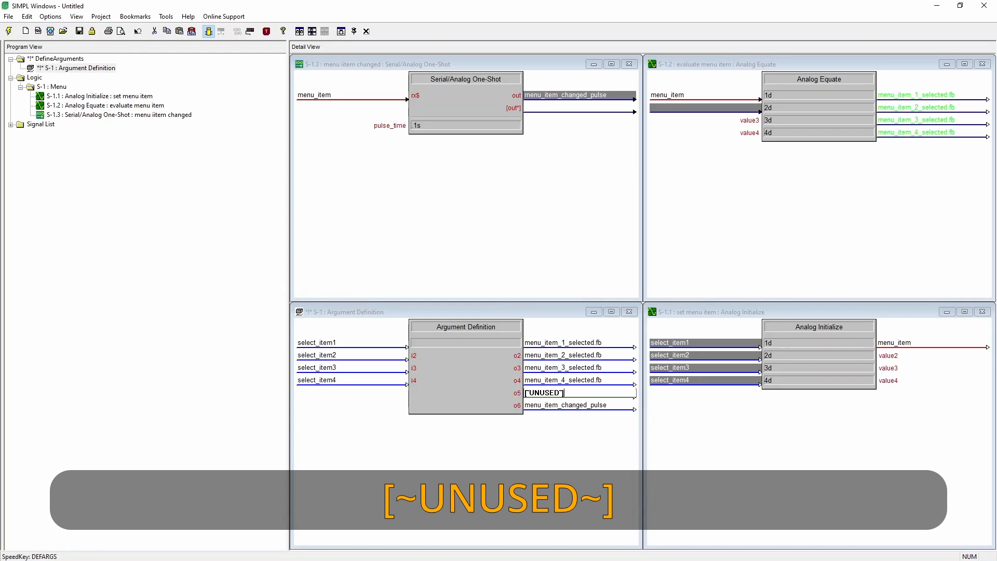
key("Return")
key("Down")
left_click(596, 393)
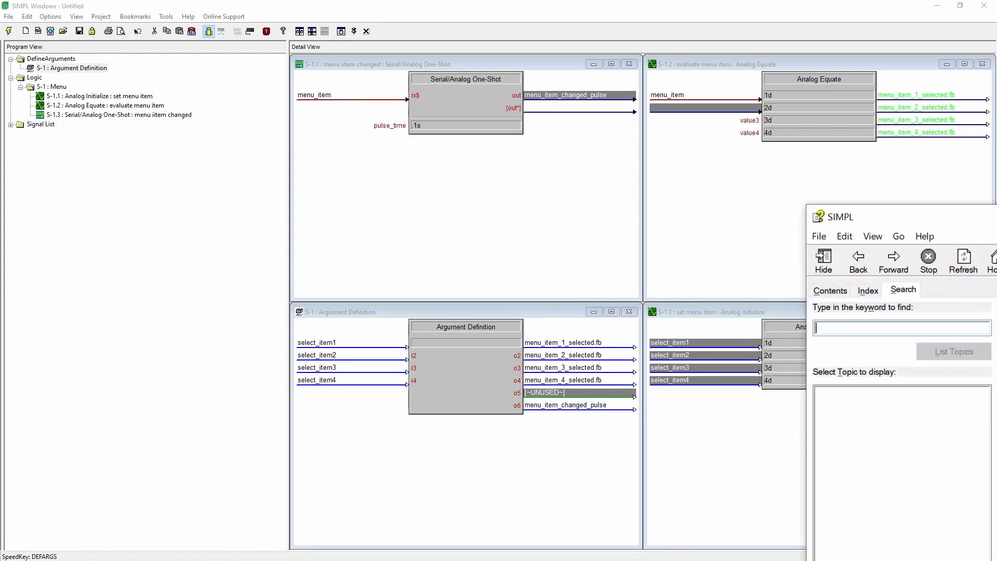
left_click_drag(968, 211, 309, 63)
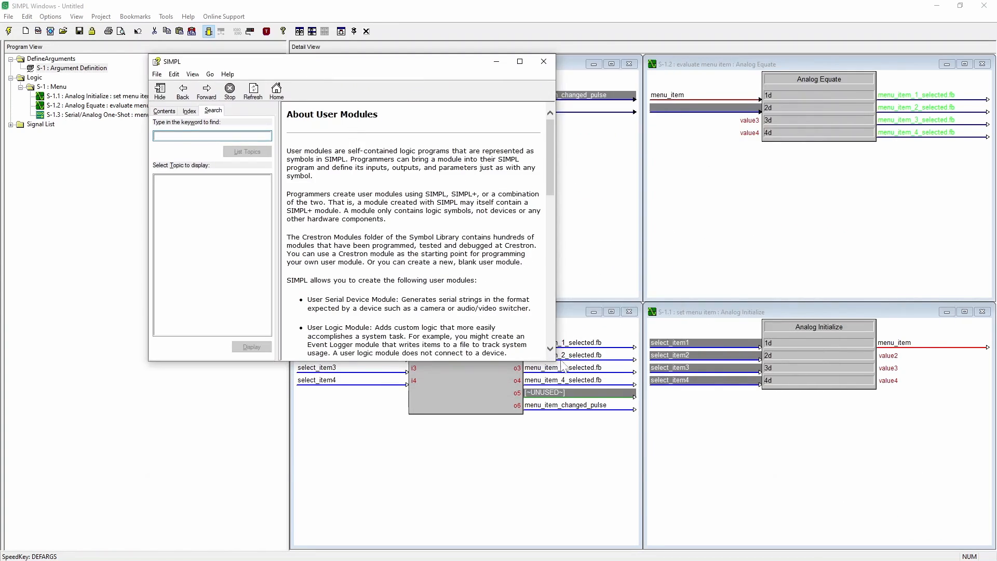
left_click_drag(556, 361, 768, 469)
scroll(441, 315, "down", 5)
scroll(442, 316, "down", 3)
scroll(442, 315, "down", 1)
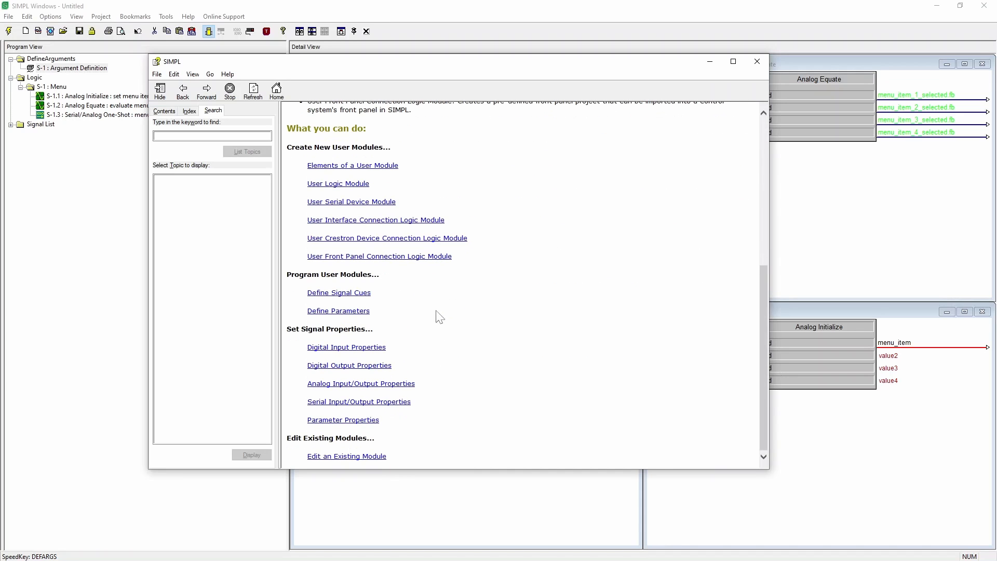
left_click(339, 293)
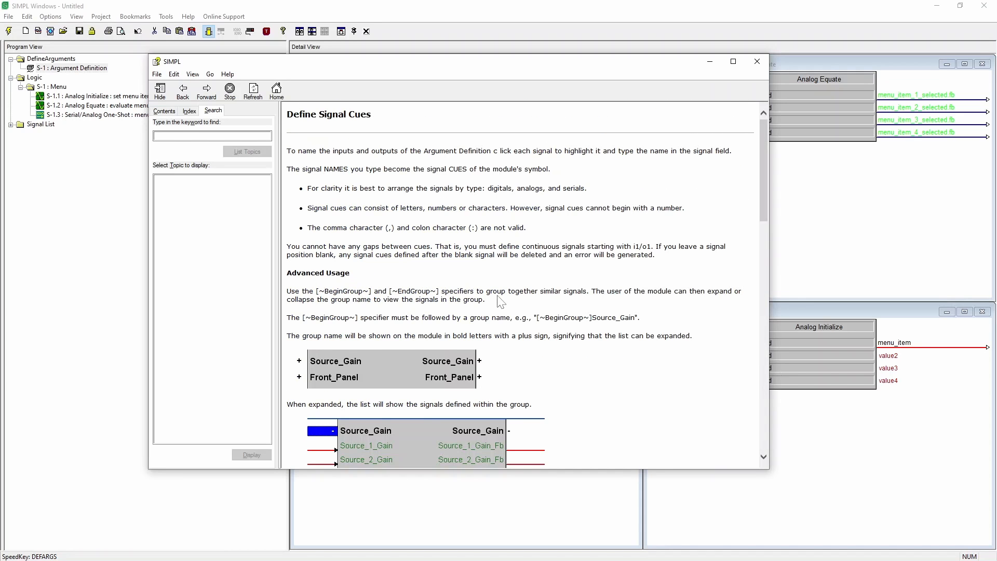
scroll(534, 303, "down", 2)
scroll(534, 303, "down", 4)
scroll(535, 302, "down", 1)
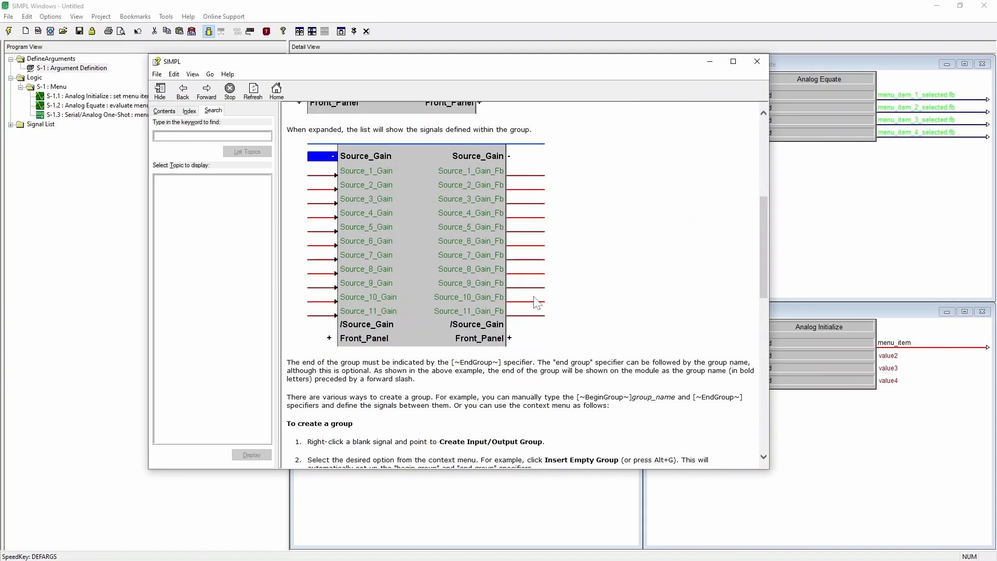
scroll(534, 303, "down", 3)
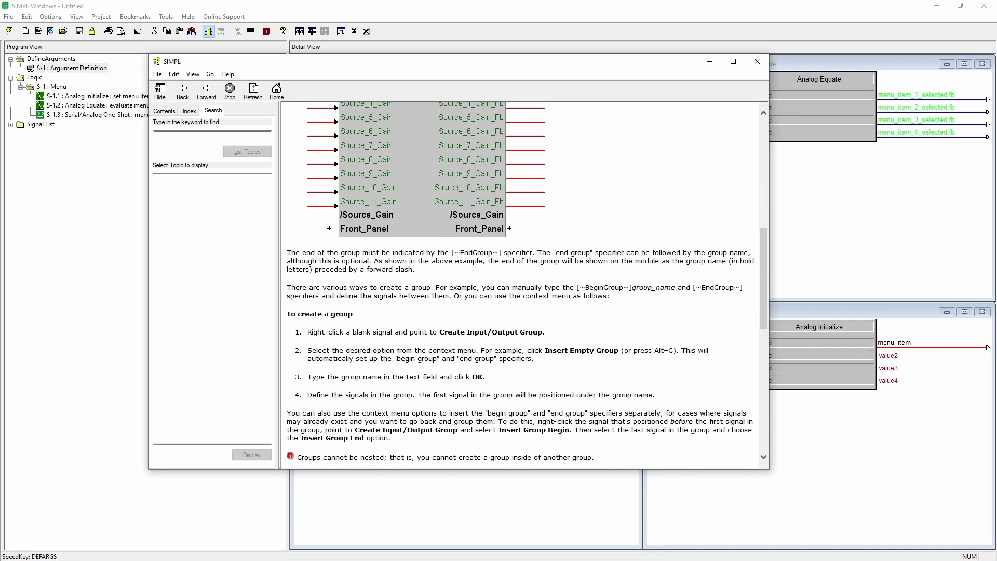
scroll(534, 303, "down", 4)
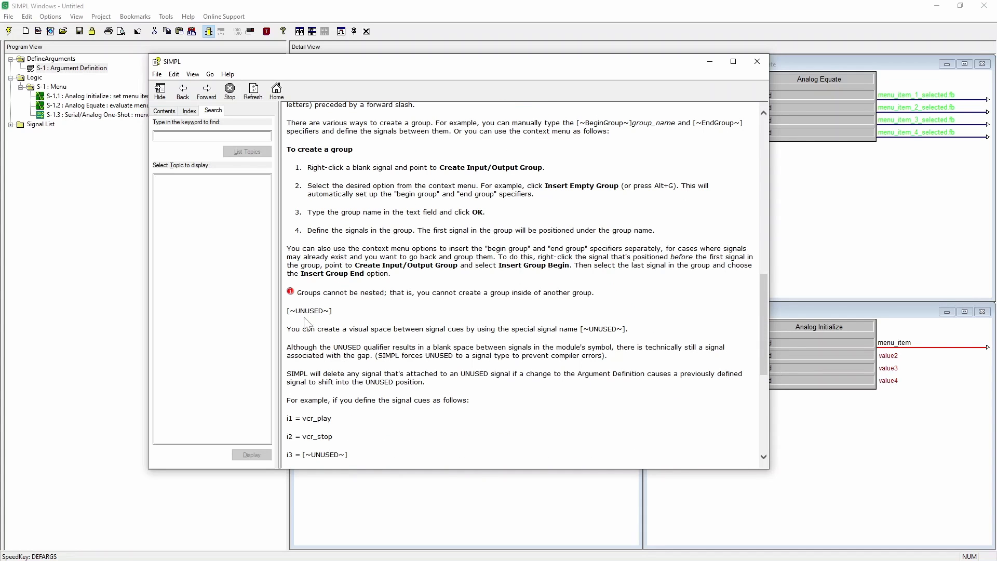
left_click_drag(335, 312, 287, 312)
left_click(400, 322)
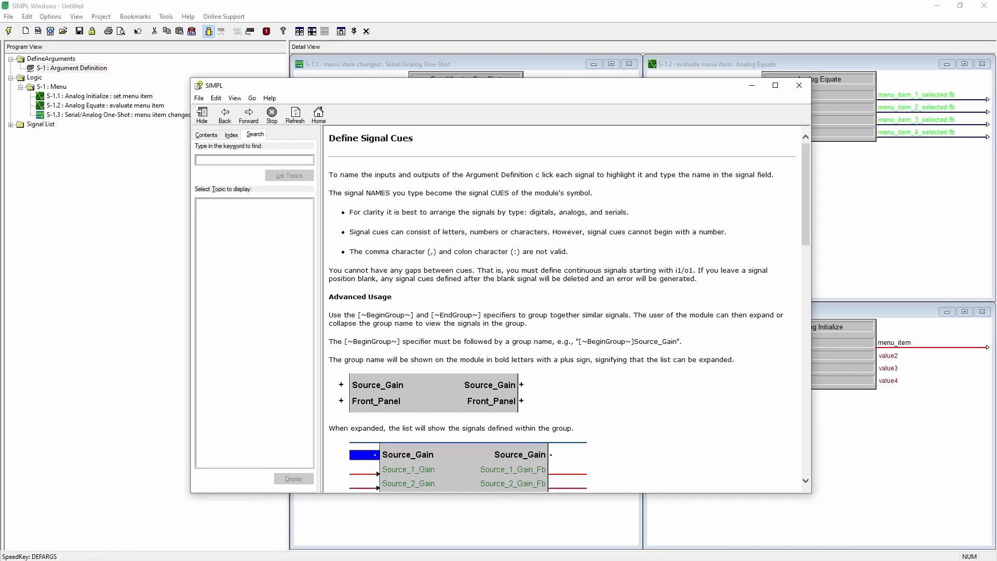
scroll(468, 314, "down", 3)
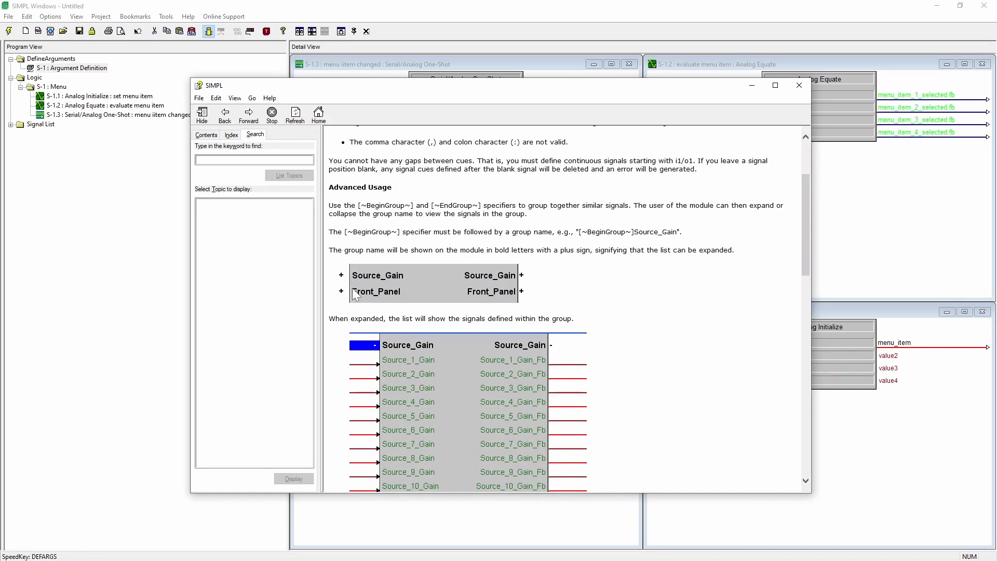
left_click(225, 115)
left_click(800, 91)
left_click(629, 405)
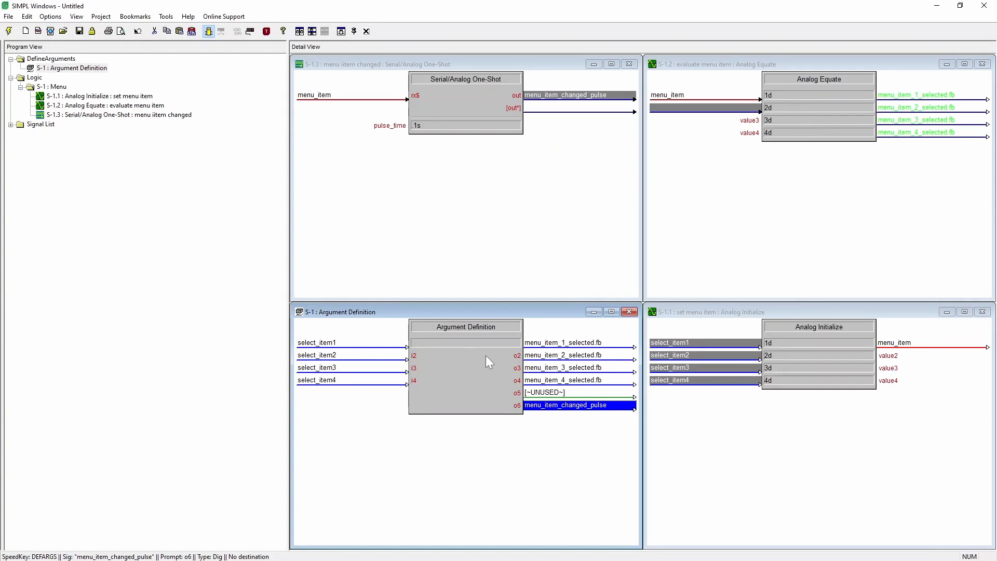
- View the select_item1 signal details from Analog Initialize, then close them
left_click_drag(641, 305, 645, 267)
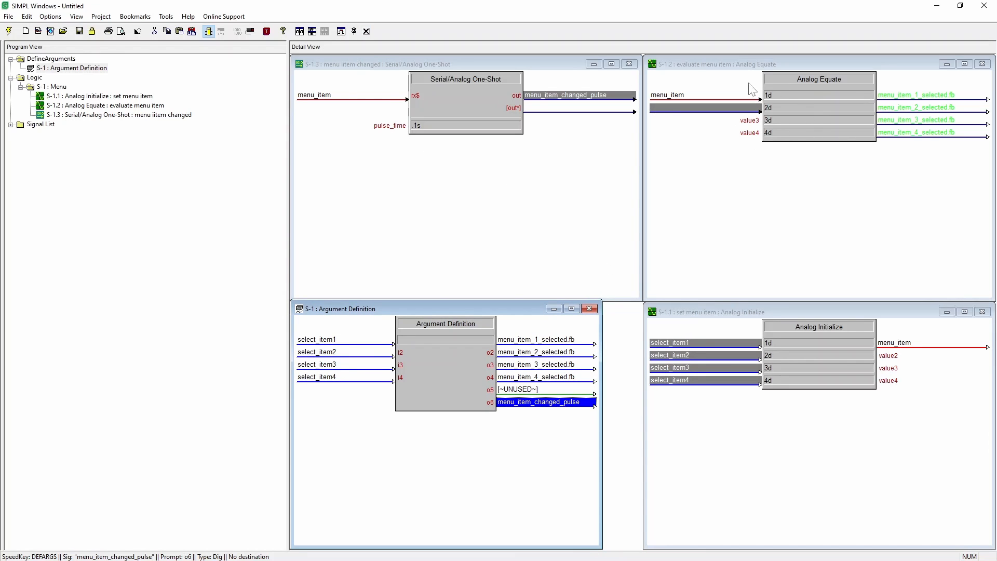
left_click(764, 313)
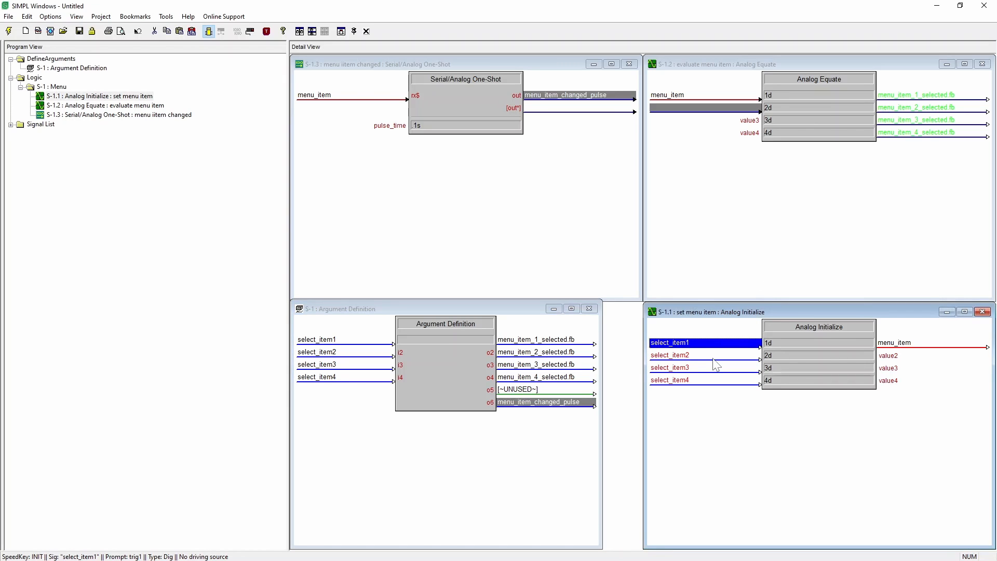
left_click(690, 356)
key("Up")
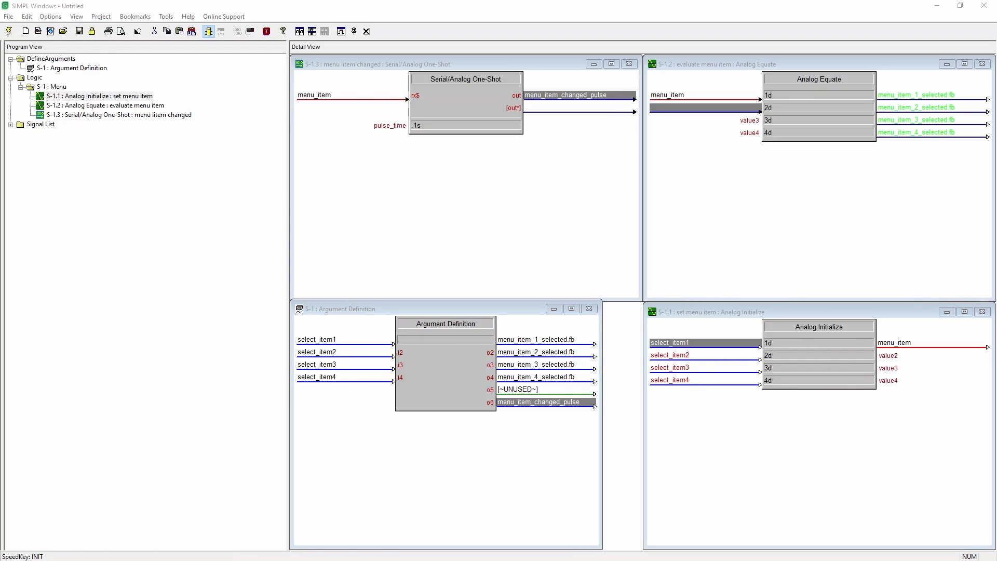
left_click_drag(692, 238, 305, 73)
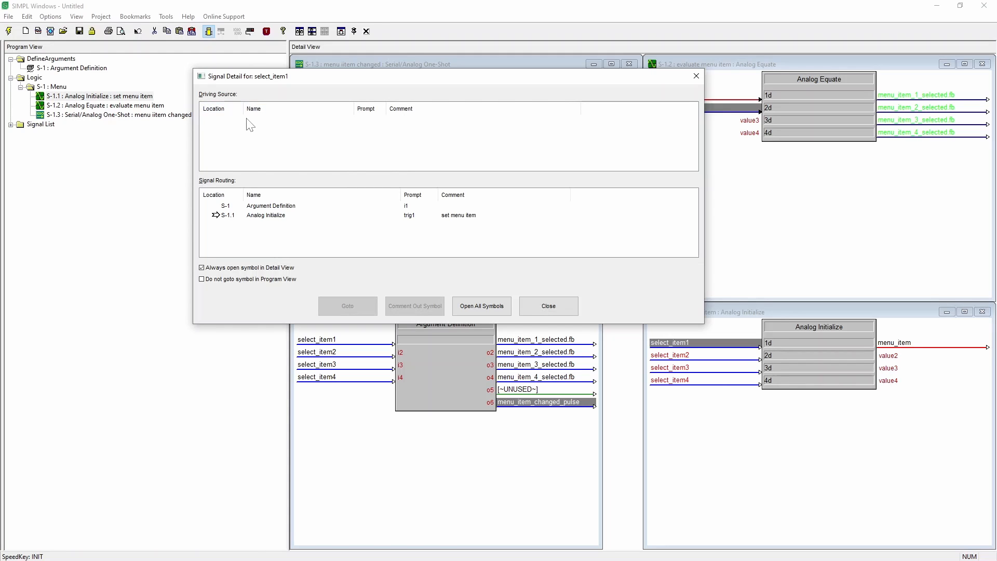
mouse_move(315, 83)
left_mouse_down()
mouse_move(806, 90)
mouse_move(557, 36)
left_mouse_up()
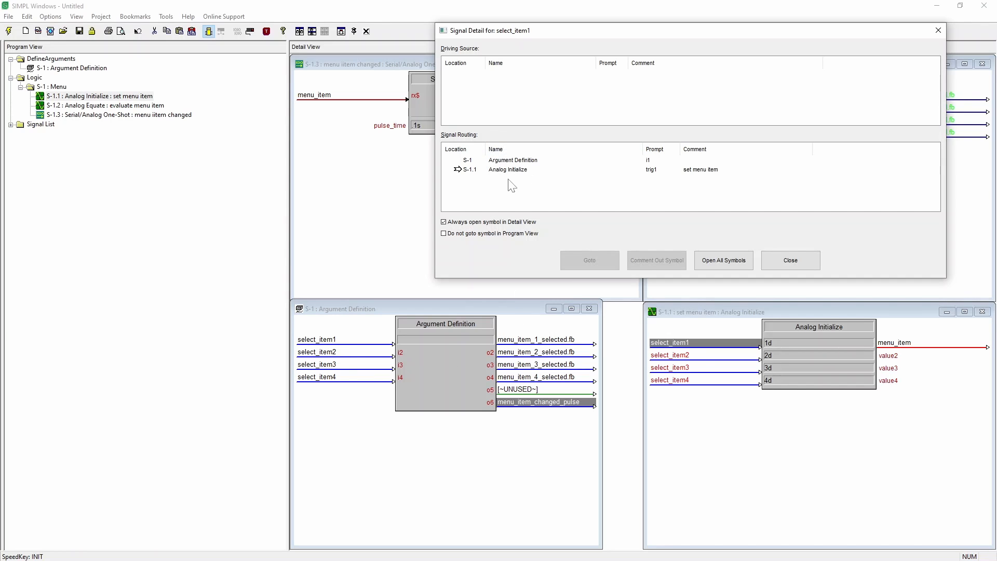
left_click(800, 259)
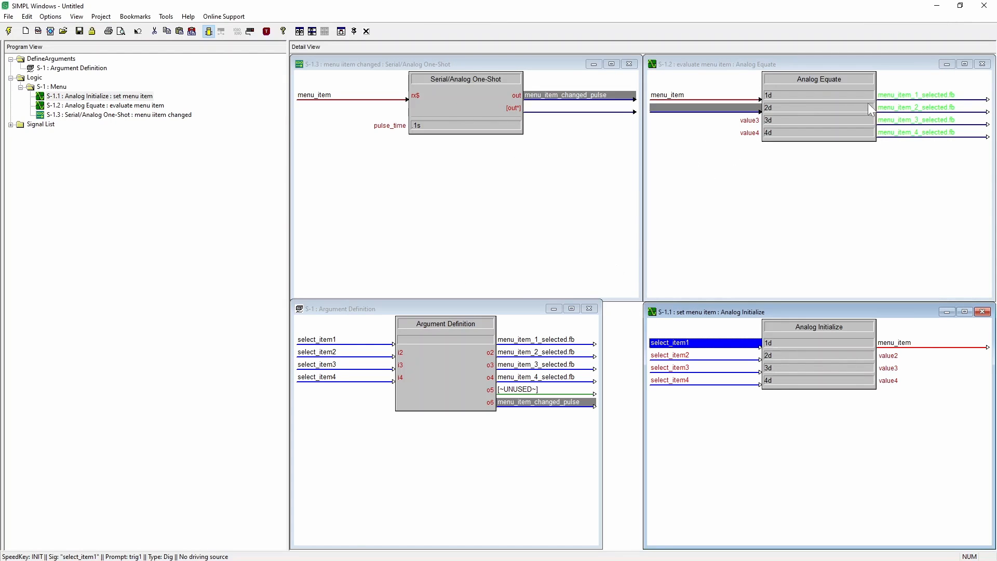
- Confirm menu_item_1_selected.fb is driven by Argument Definition and Analog Equate, then restore the module window
left_click(913, 95)
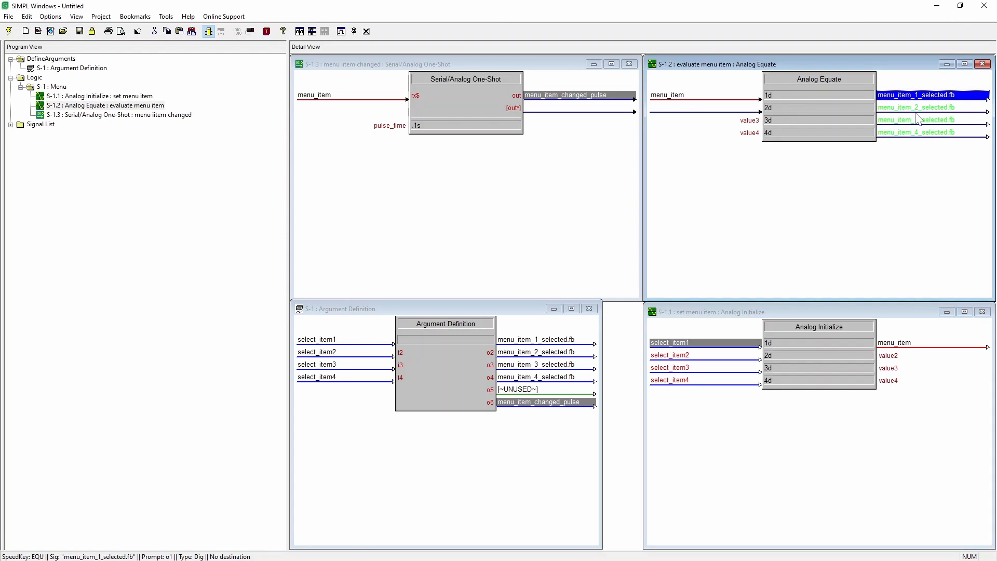
left_click(697, 355)
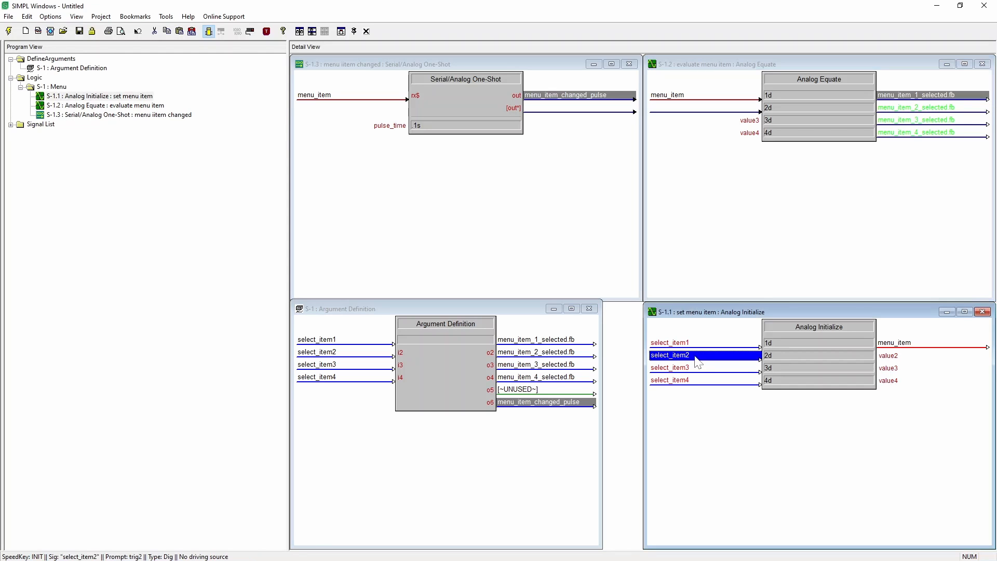
left_click(686, 344)
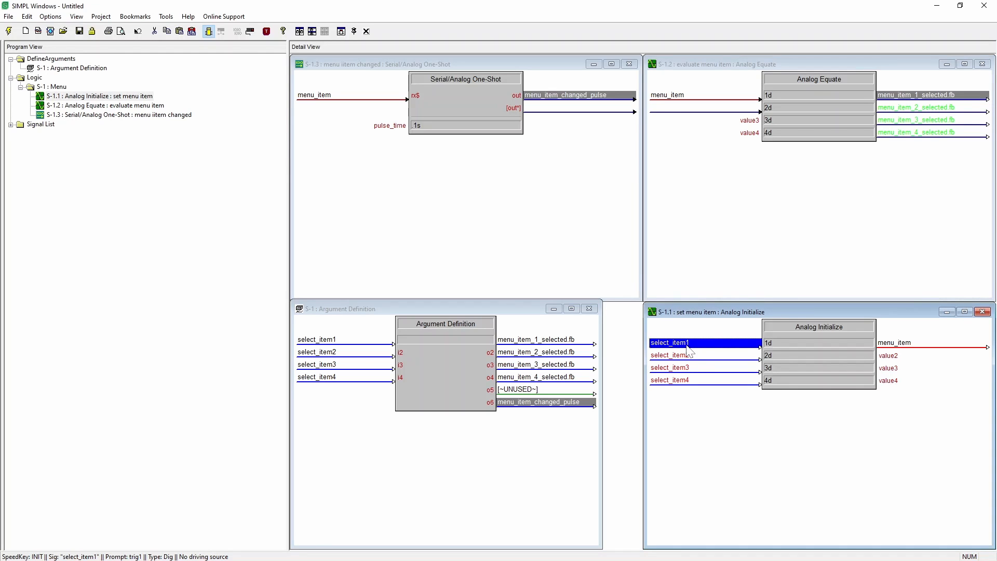
double_click(705, 342)
key("Escape")
left_click(904, 95)
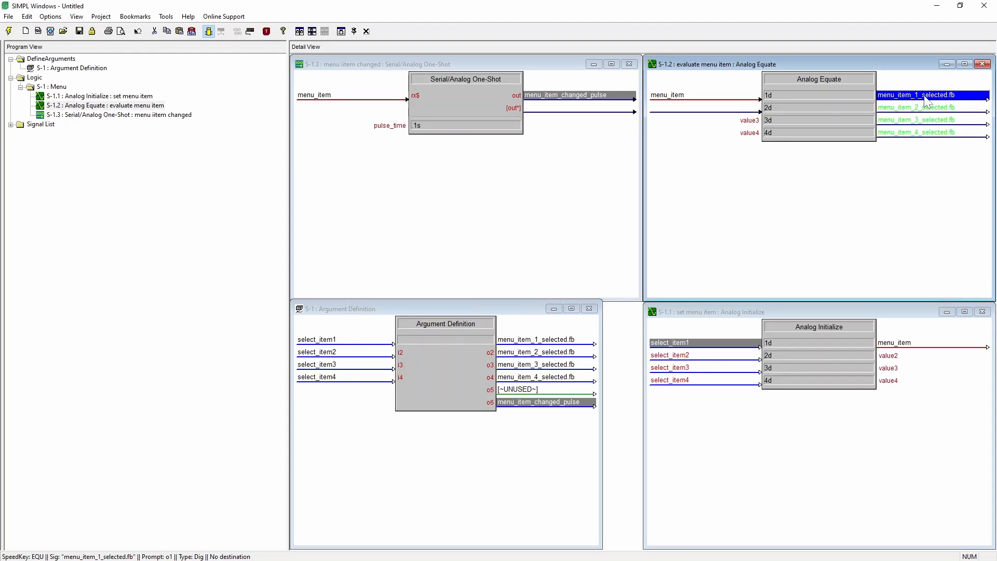
double_click(943, 97)
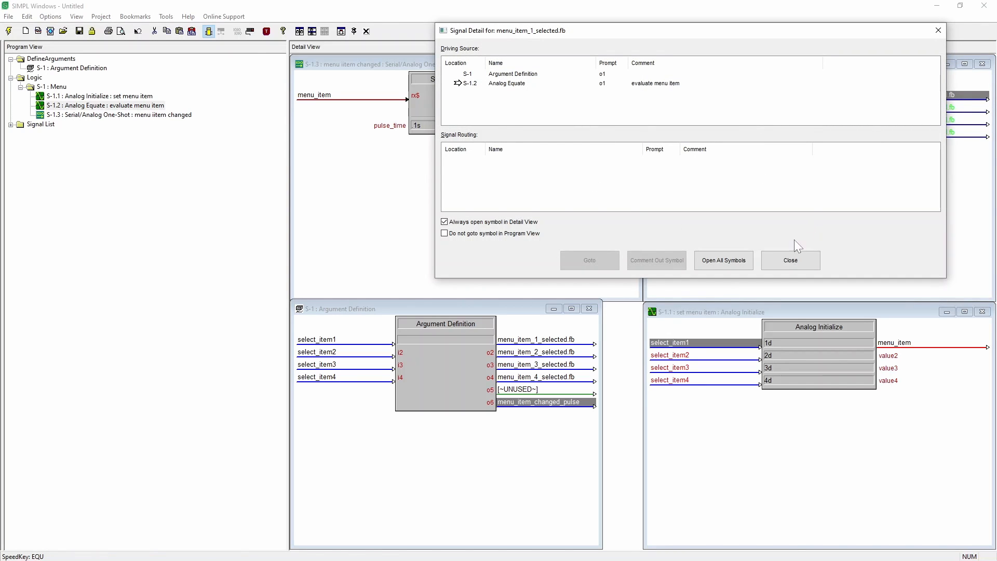
left_click(801, 262)
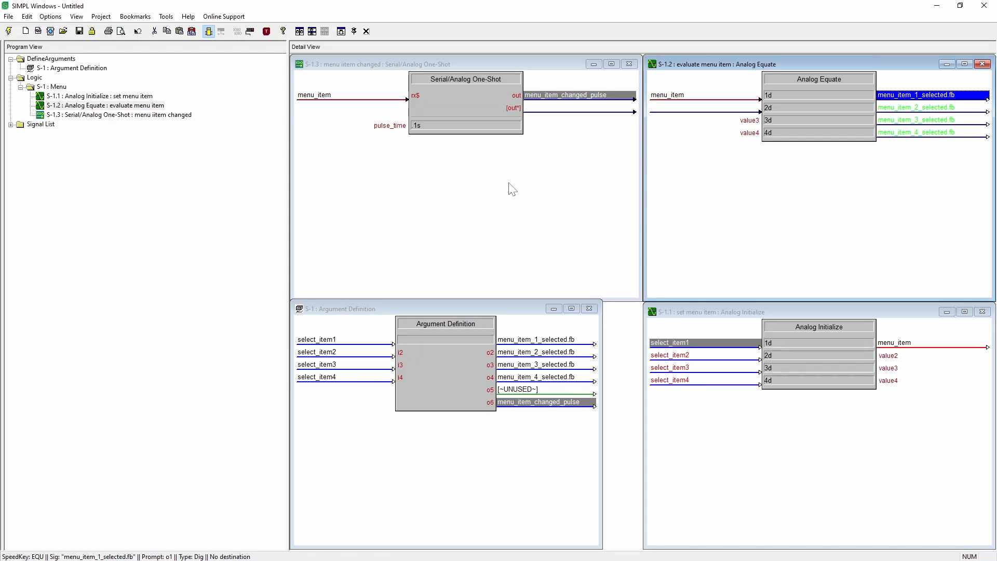
left_click_drag(394, 8, 415, 272)
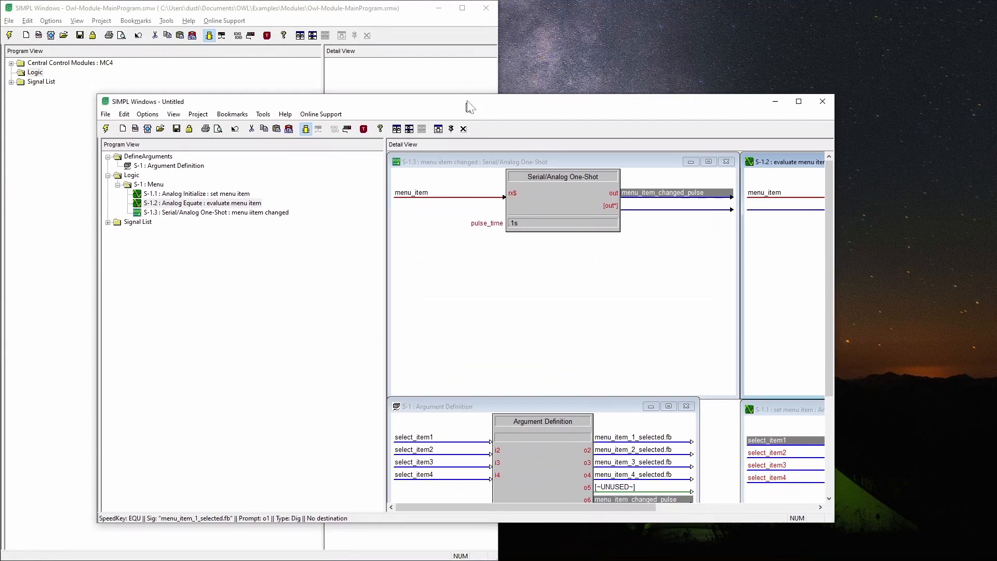
- Save the module as Owl-User-Module.umc in the Modules folder via Save As
left_click_drag(467, 106, 276, 60)
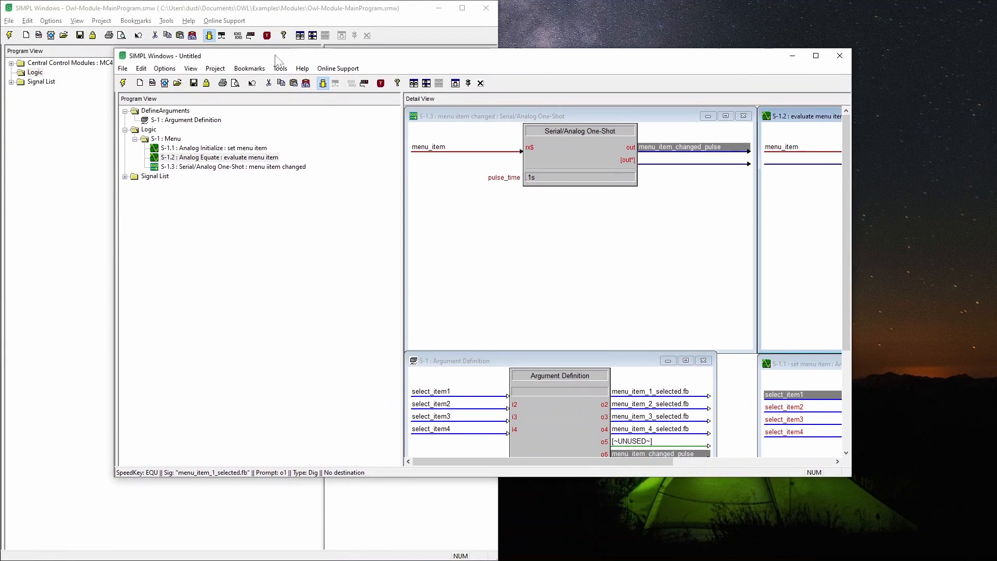
left_click(123, 69)
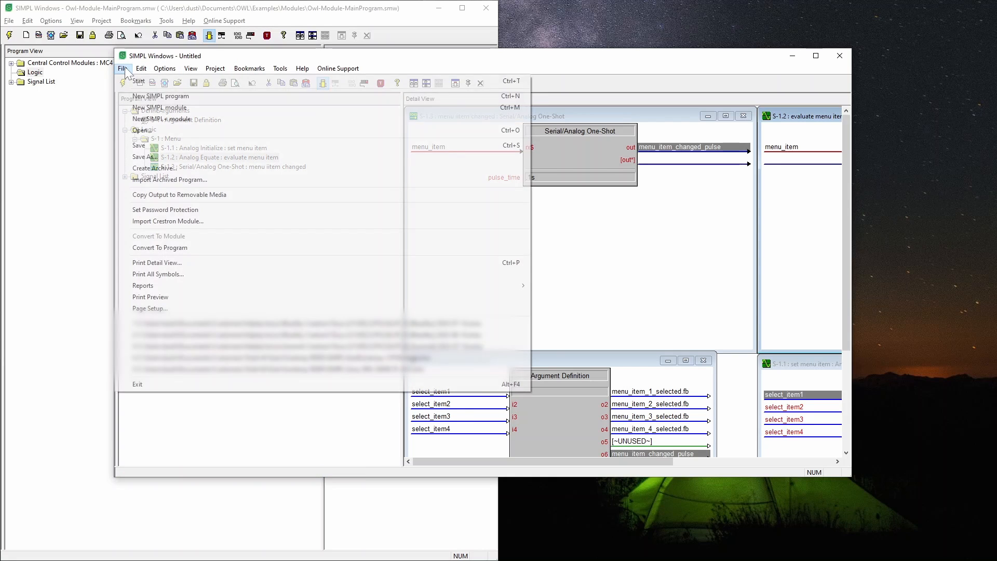
left_click(157, 156)
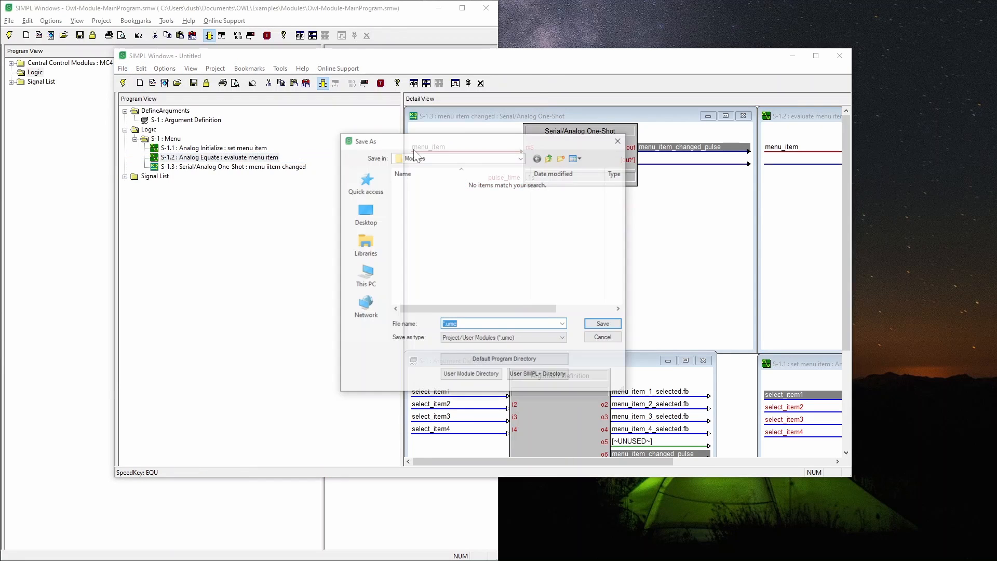
left_click(490, 325)
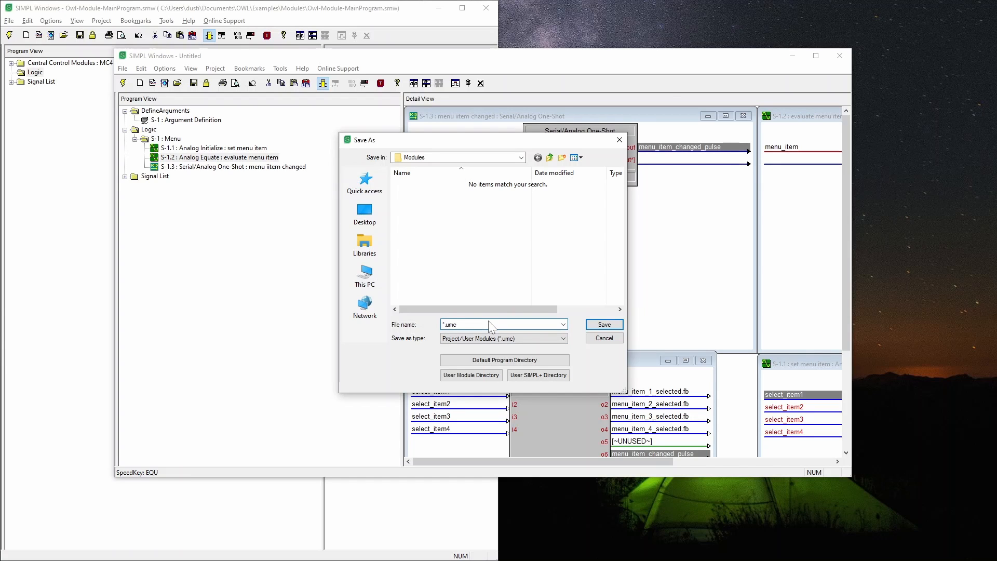
key("Home")
type("Owl")
key("BackSpace")
type("-")
type("User")
type("-M")
type("odule")
key("Return")
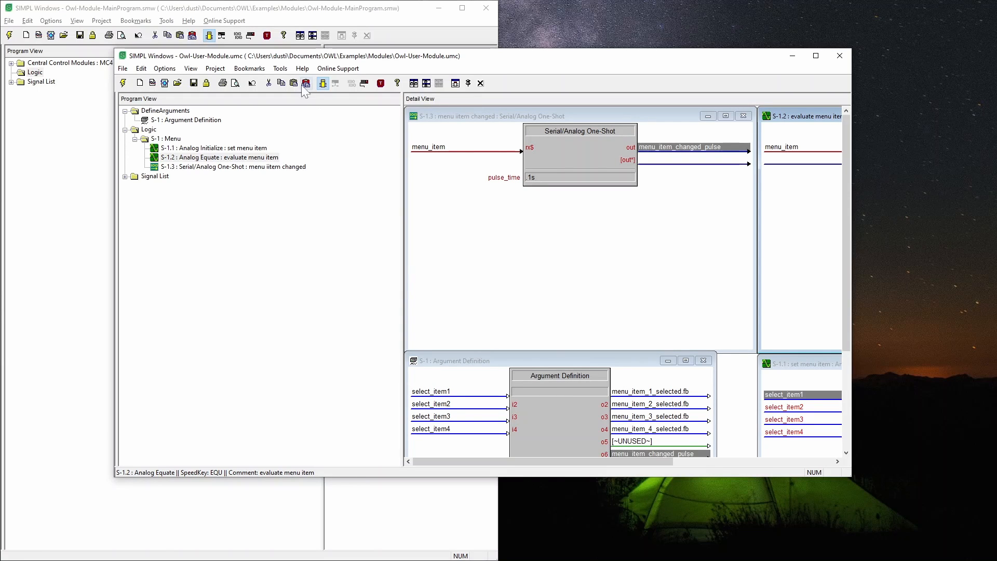
- View the Directories preferences for programs and user modules in the main program
left_click(287, 13)
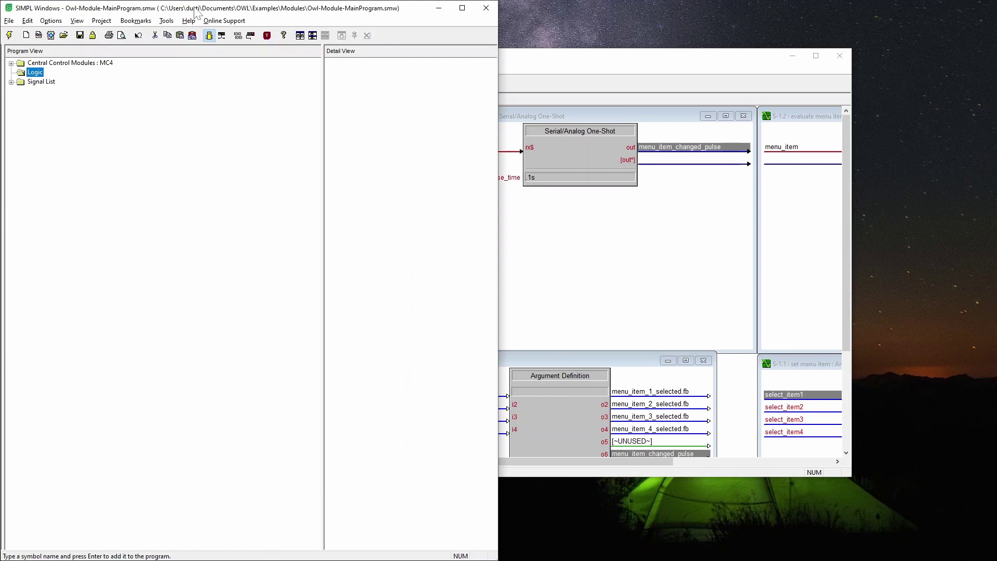
left_click(51, 22)
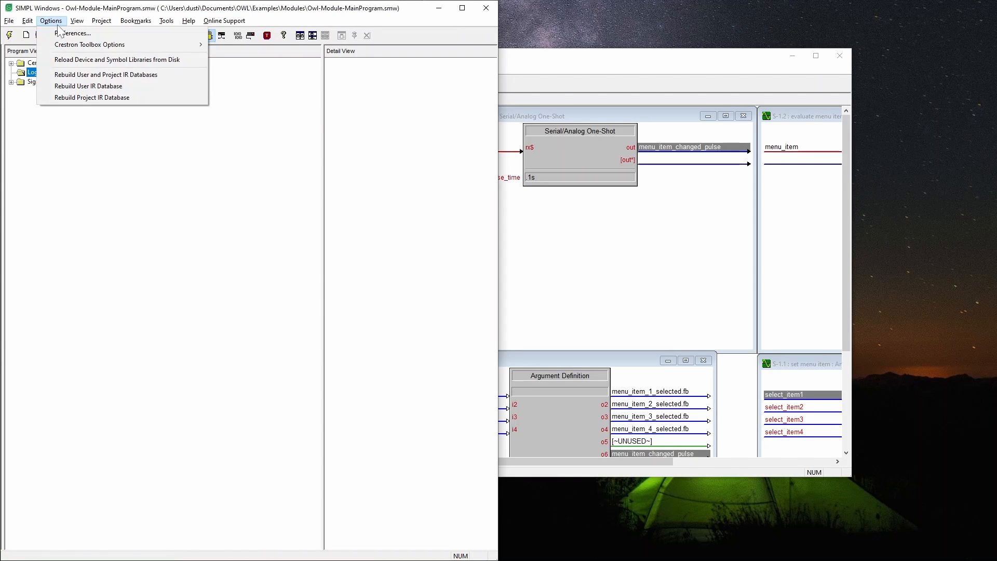
left_click(69, 36)
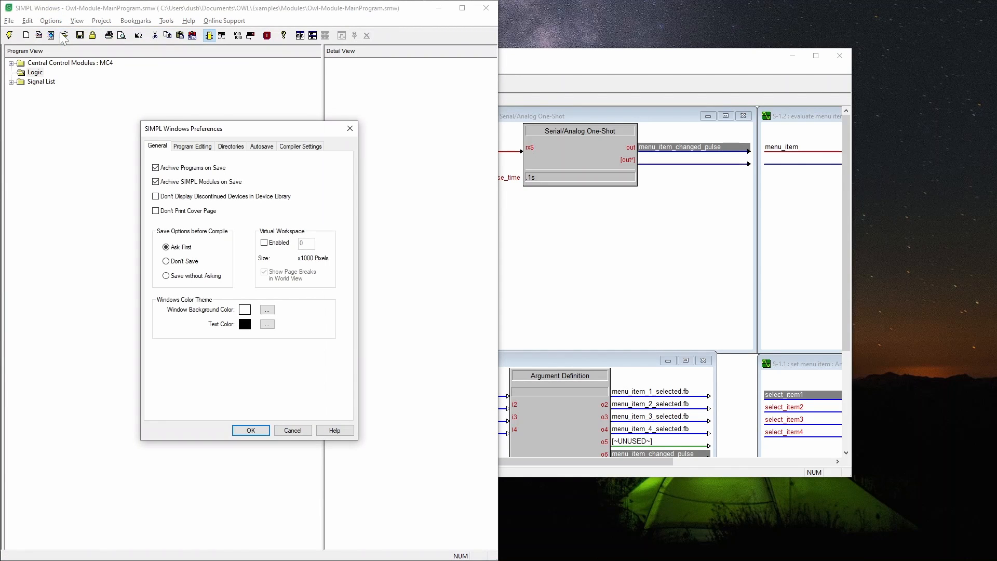
left_click(234, 148)
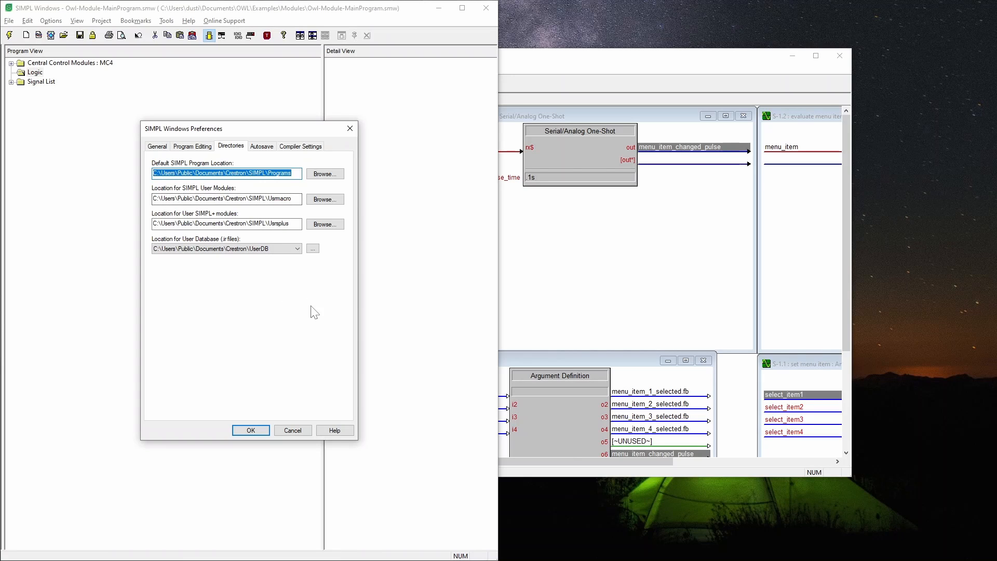
- Cancel the Preferences, resave Owl-User-Module, and show the Symbol Library in the main program
left_click(293, 431)
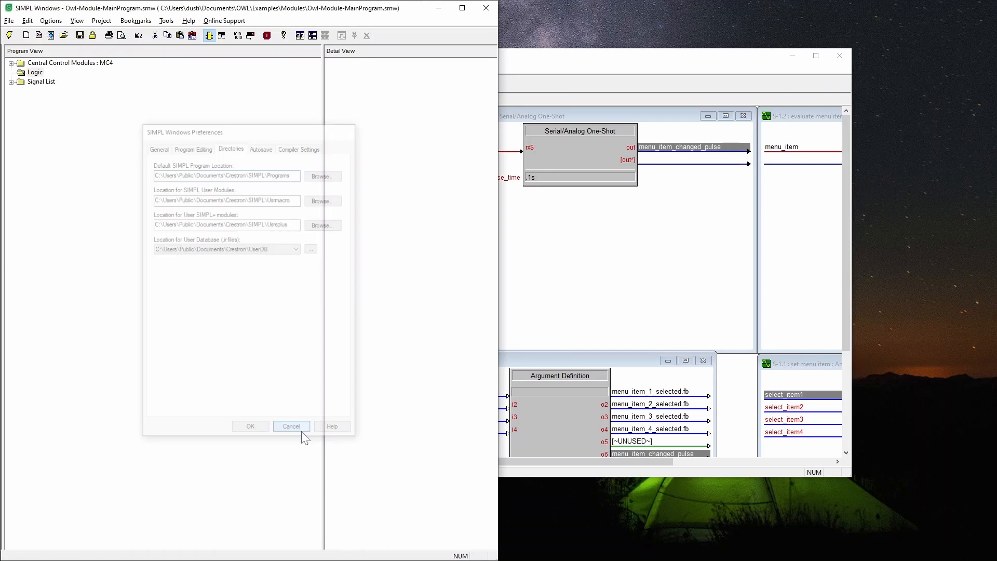
left_click(579, 53)
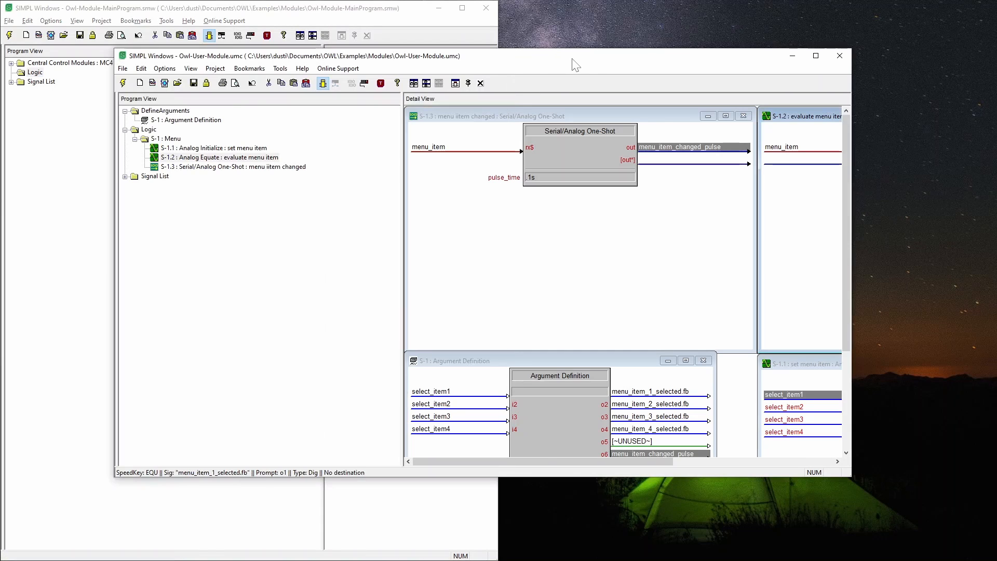
left_click(194, 83)
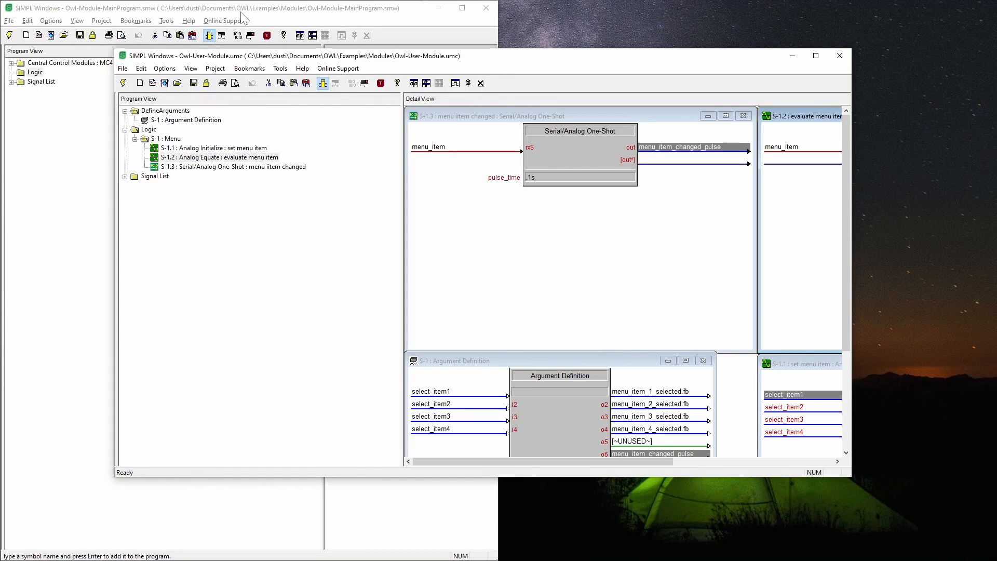
left_click(332, 15)
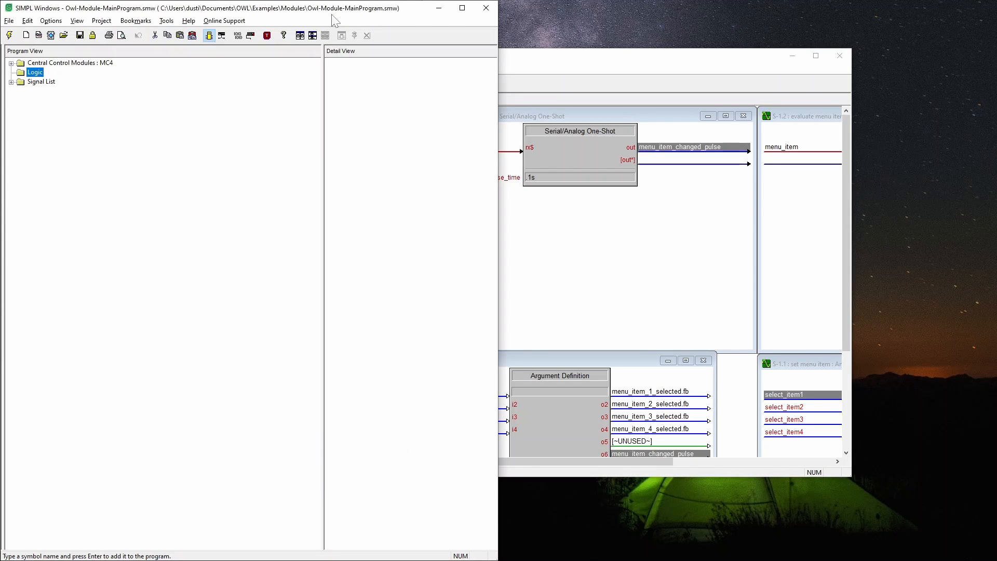
key("F5")
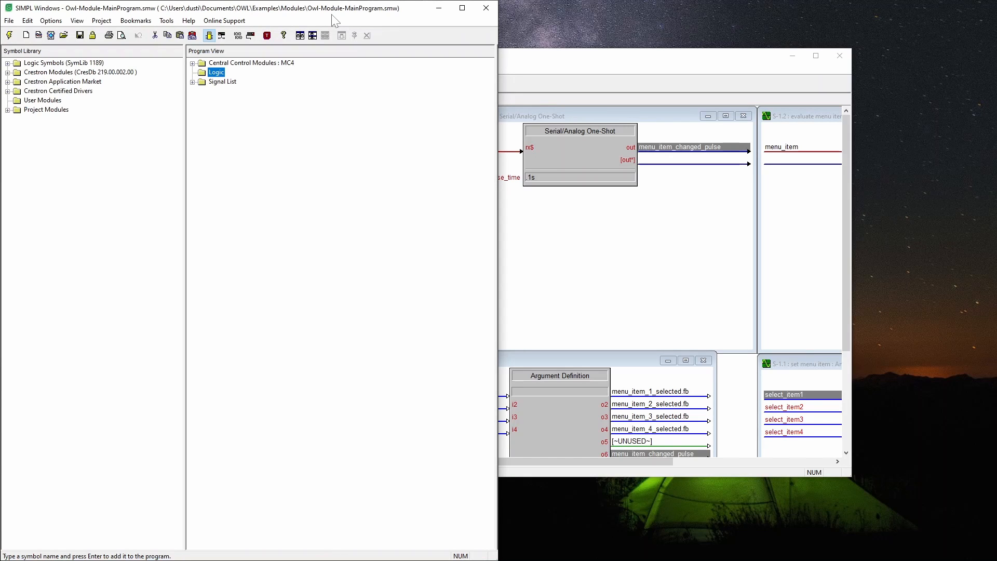
- Drag Owl-User-Module from All Project Modules into the main program's Logic as S-1
left_click(6, 109)
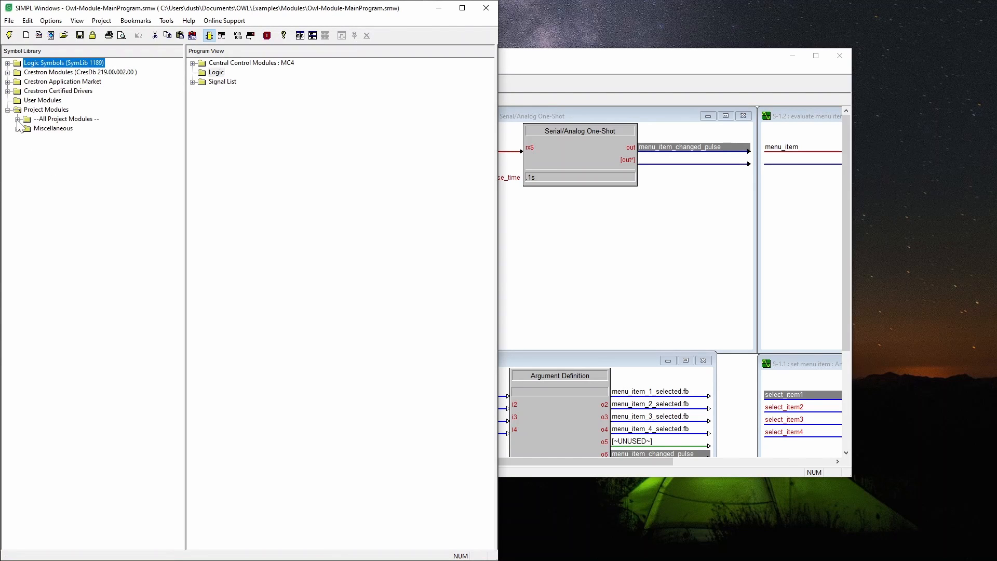
left_click(65, 129)
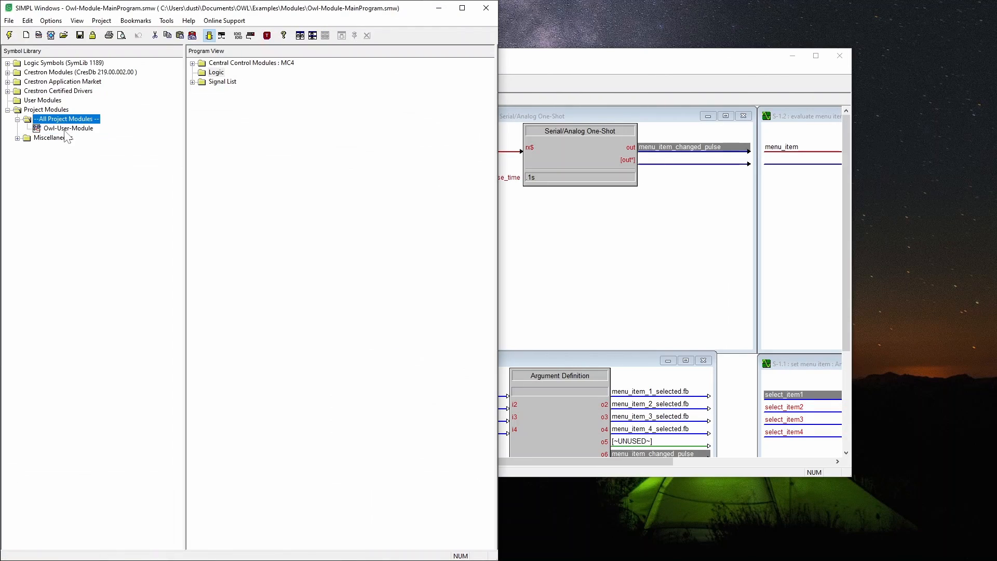
left_click_drag(78, 130, 216, 72)
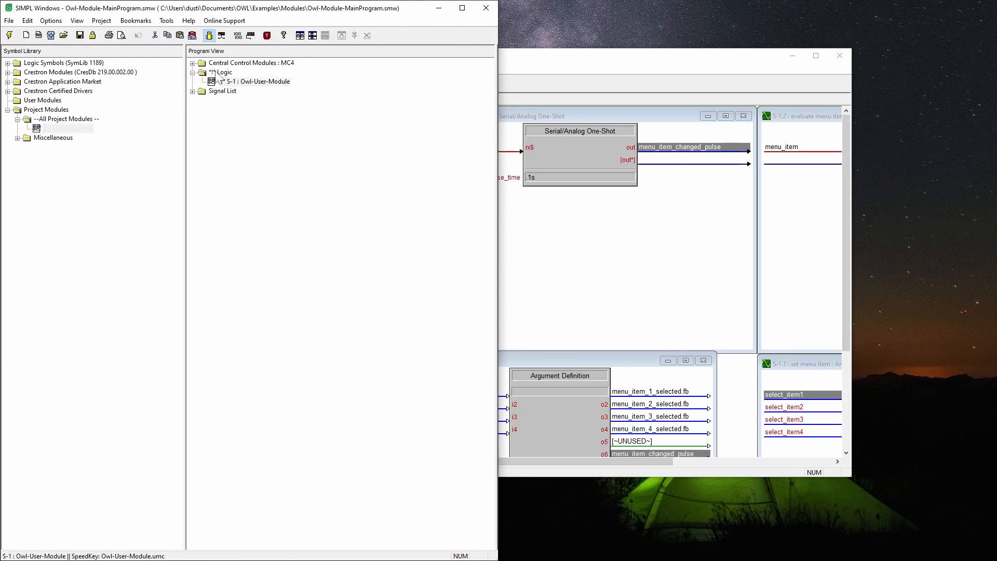
- Show S-1 Owl-User-Module in Detail View with its select_item inputs and feedback outputs
double_click(442, 7)
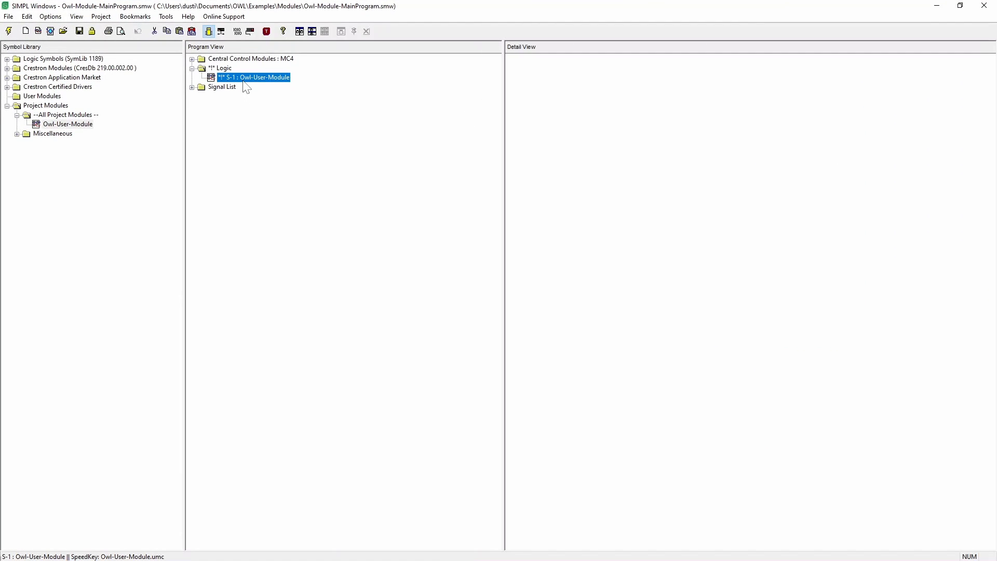
left_click_drag(246, 82, 704, 185)
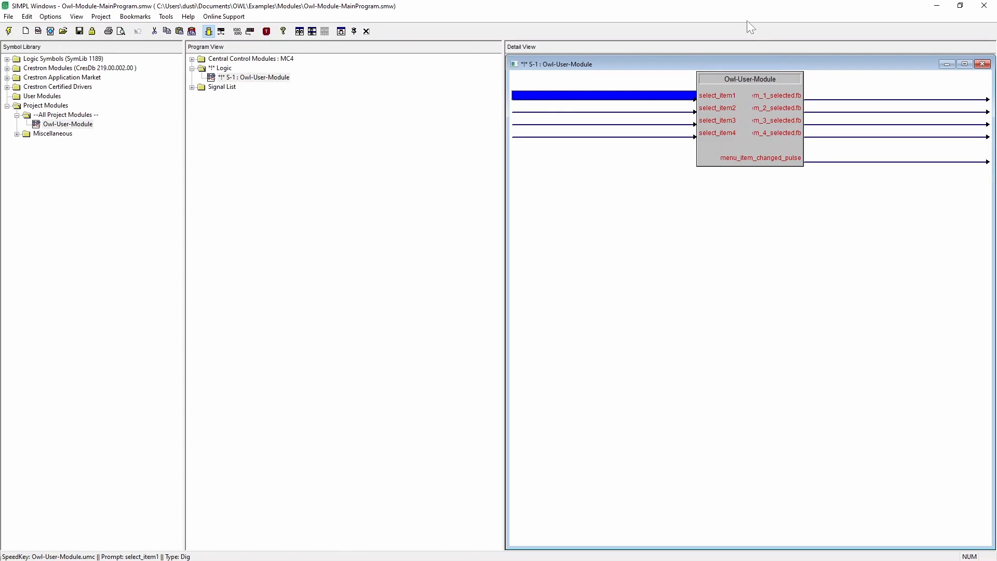
double_click(681, 18)
left_click_drag(647, 40, 468, 302)
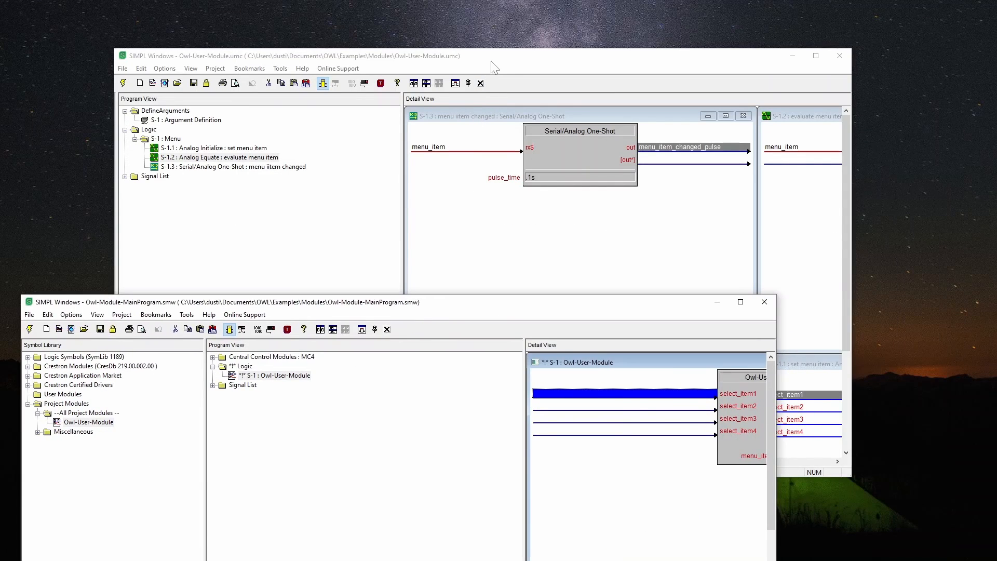
- Enlarge the module's Argument Definition, then hide the Symbol Library and widen Detail View to show the whole S-1 symbol
left_click(492, 68)
double_click(523, 354)
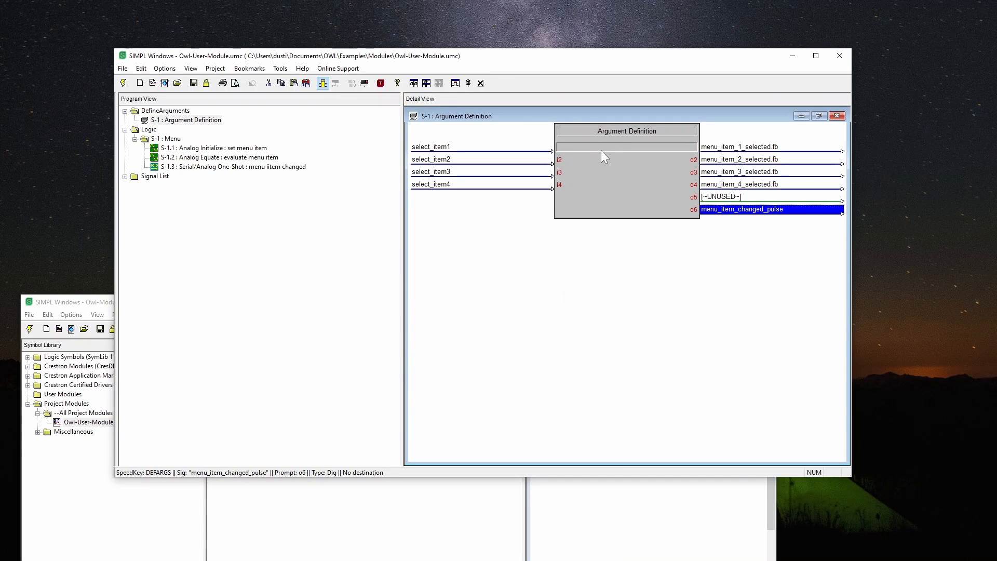
left_click(621, 507)
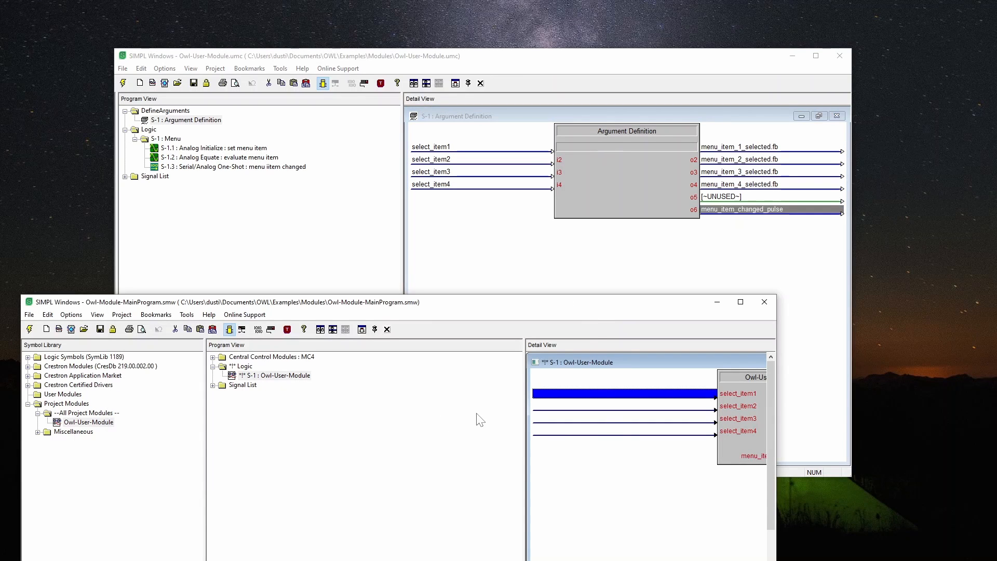
key("F6")
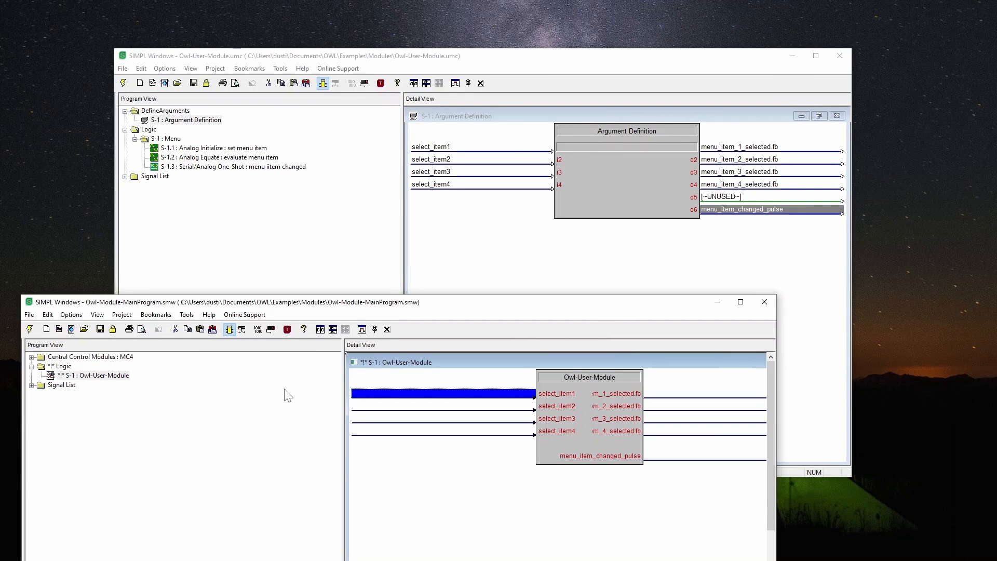
double_click(586, 372)
left_click_drag(342, 408, 294, 413)
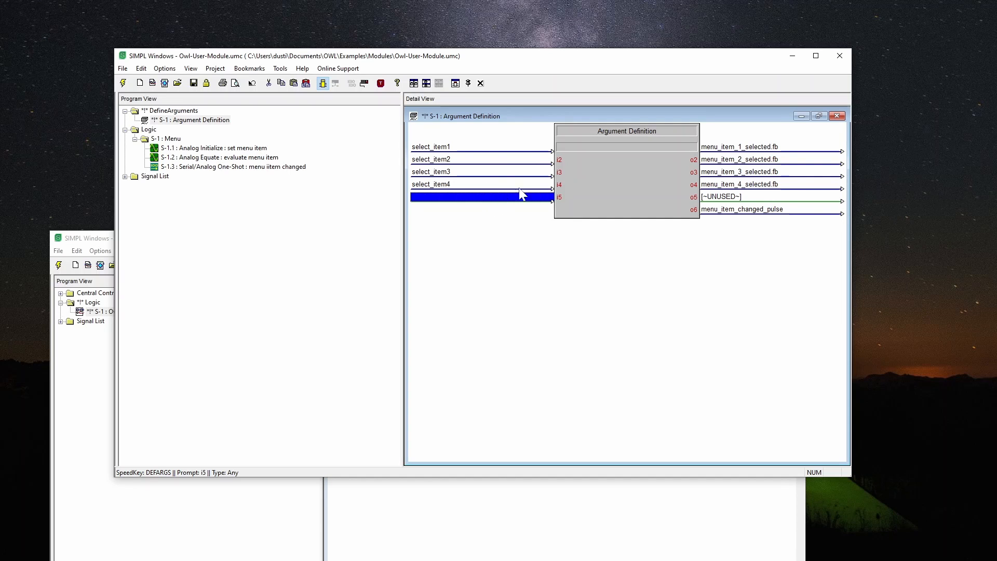
- Add a fifth argument row: input select_item5 and output menu_item_5_selected.fb
left_click(751, 186)
left_click(752, 200)
key("Insert")
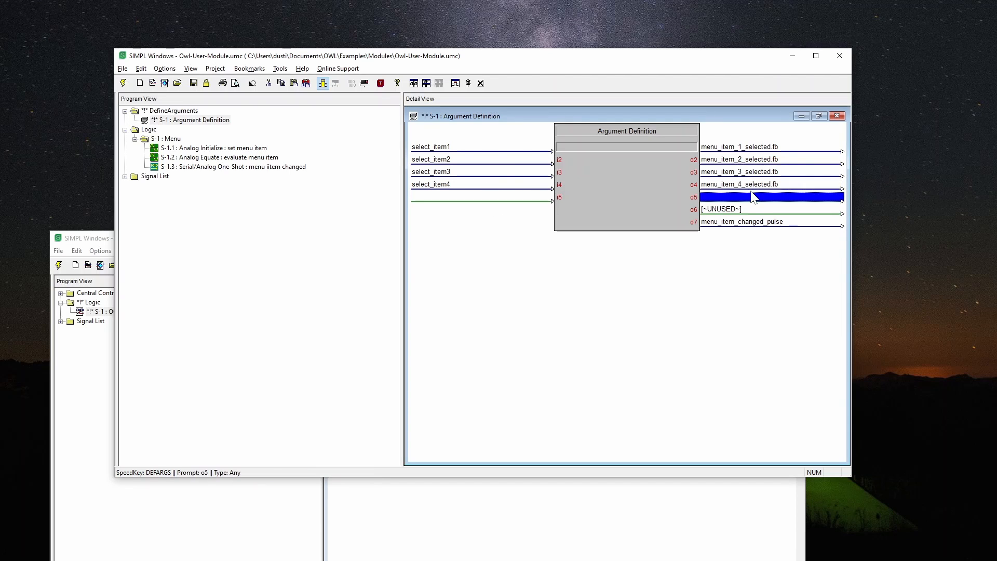
key("Left")
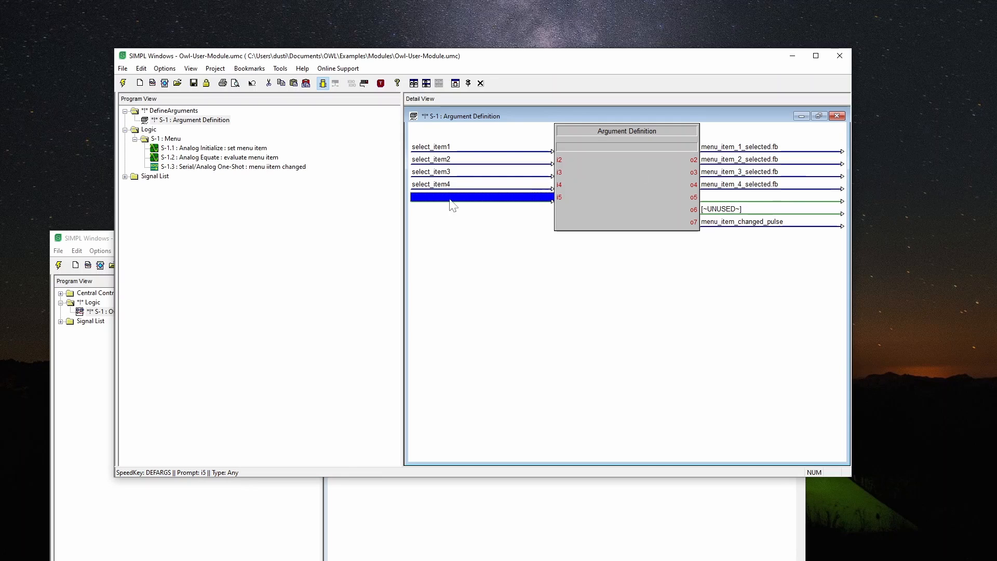
type("select_item5")
key("Return")
left_click(755, 200)
type("menu_item_5_selected.fb")
key("Return")
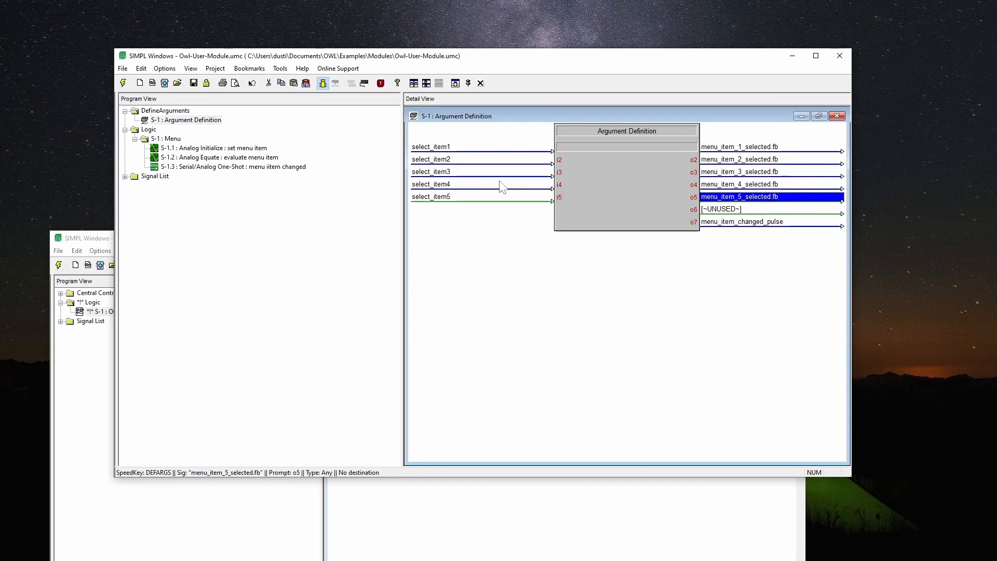
- Follow select_item4's routing to jump to the set menu item logic
left_click(468, 187)
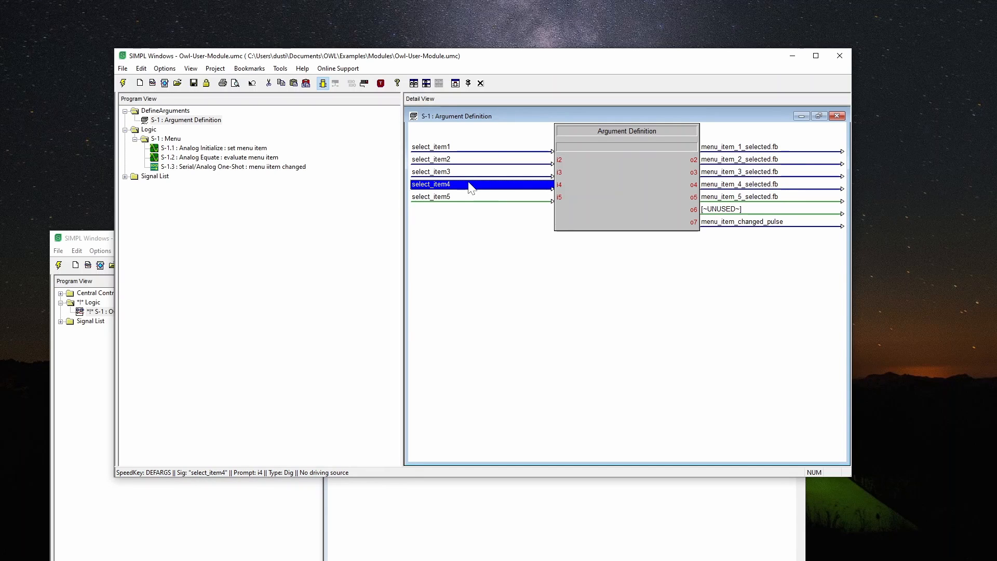
double_click(474, 187)
double_click(527, 170)
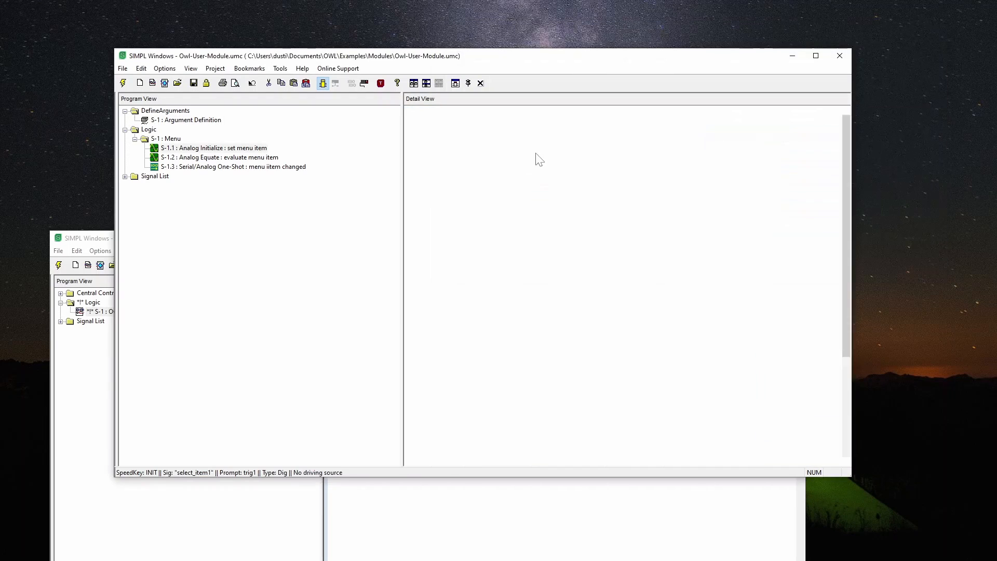
- Add a fifth Analog Initialize row with select_item5 at value 5d
key("alt+plus")
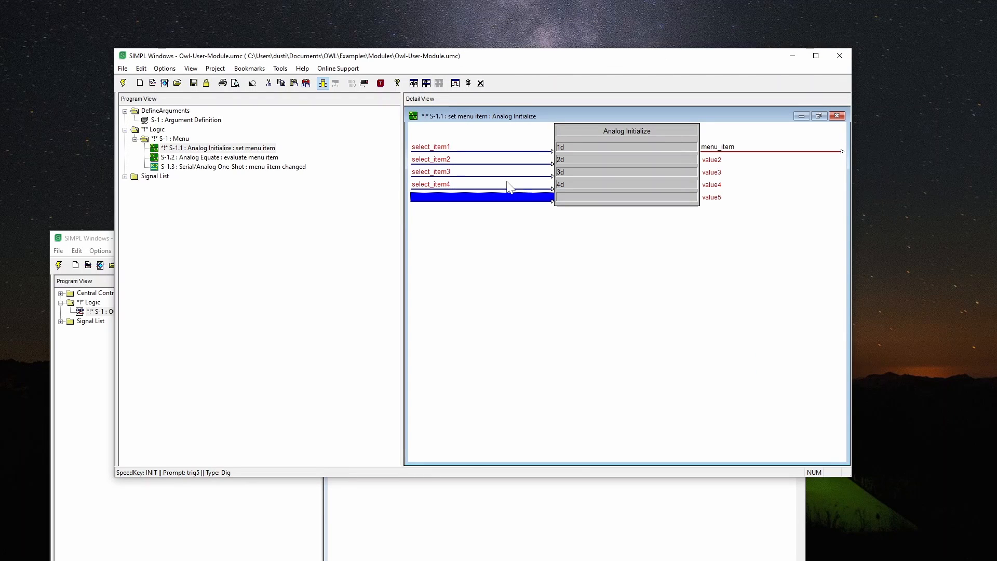
type("select_item5")
left_click(625, 198)
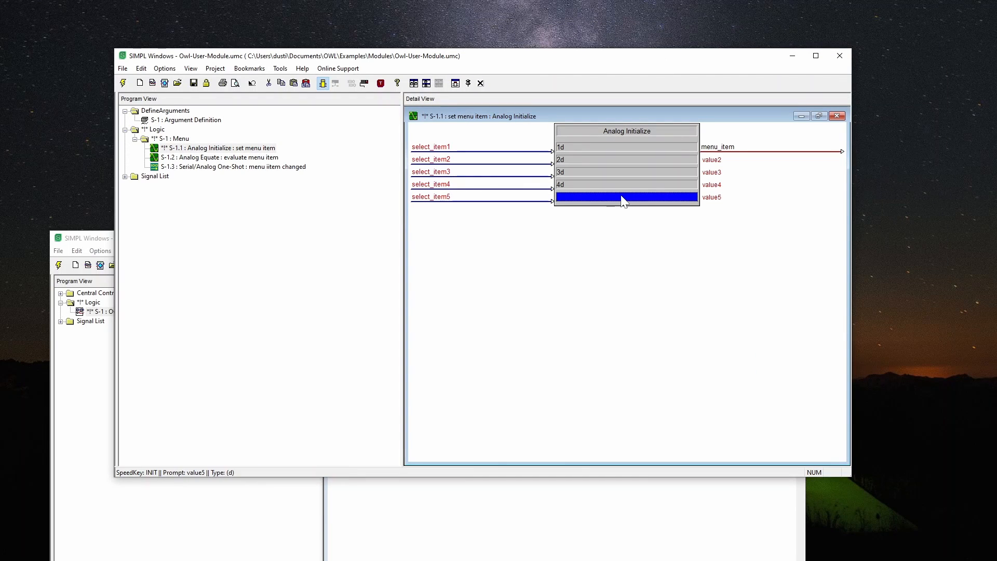
type("5d")
key("Return")
- Add a fifth Analog Equate row, value5 5d with output menu_item_5_selected.fb
left_click(233, 157)
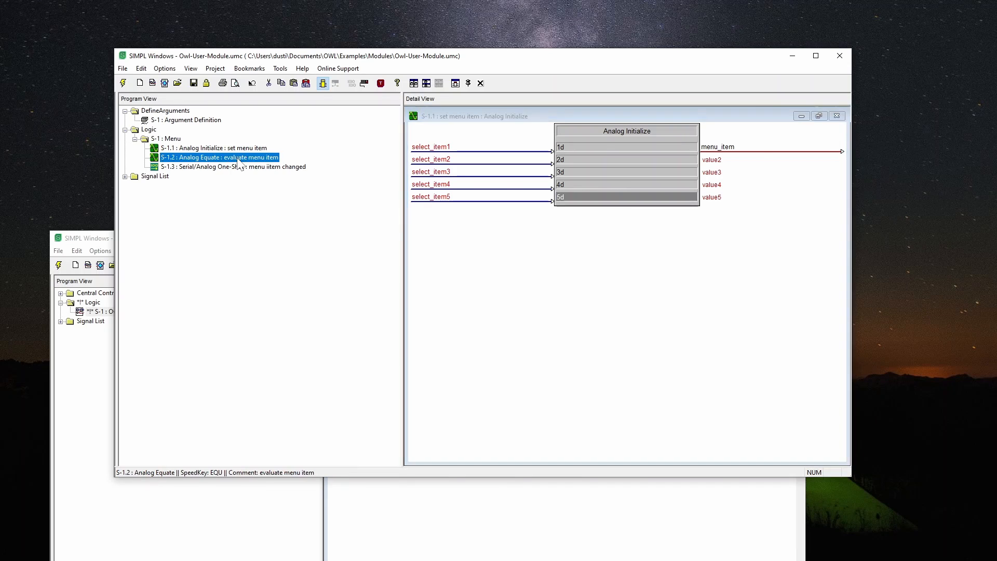
left_click(736, 185)
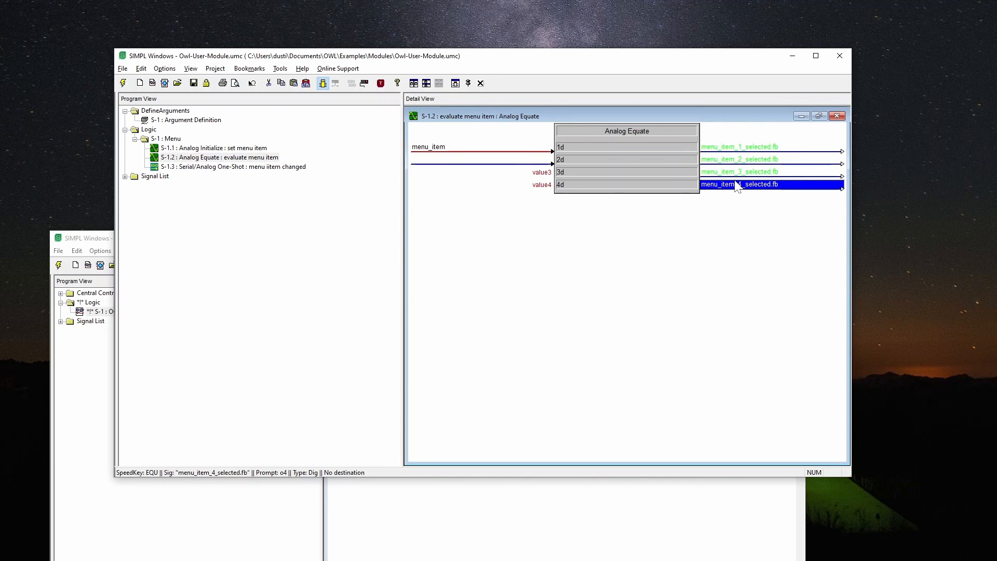
key("Return")
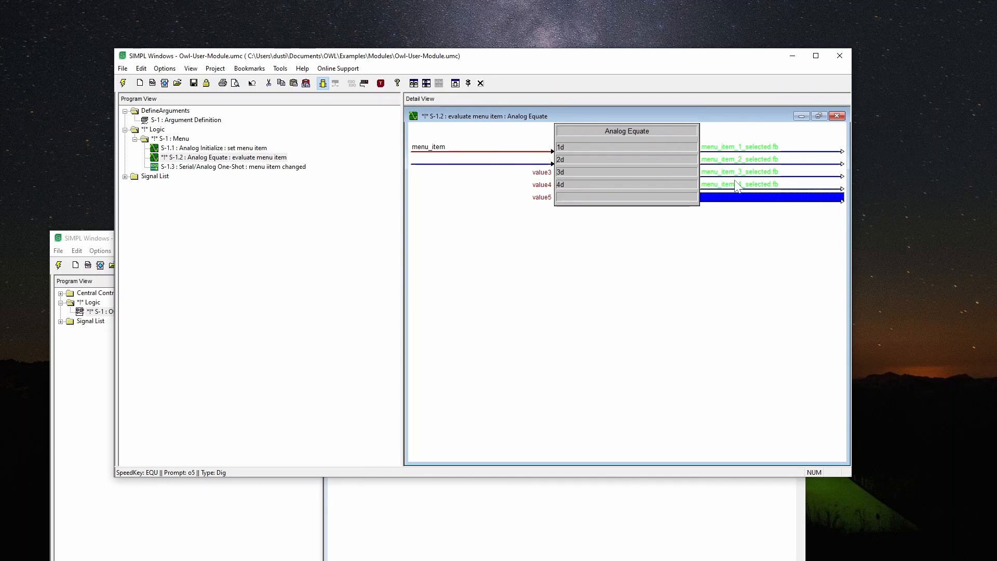
key("apostrophe")
left_click(640, 198)
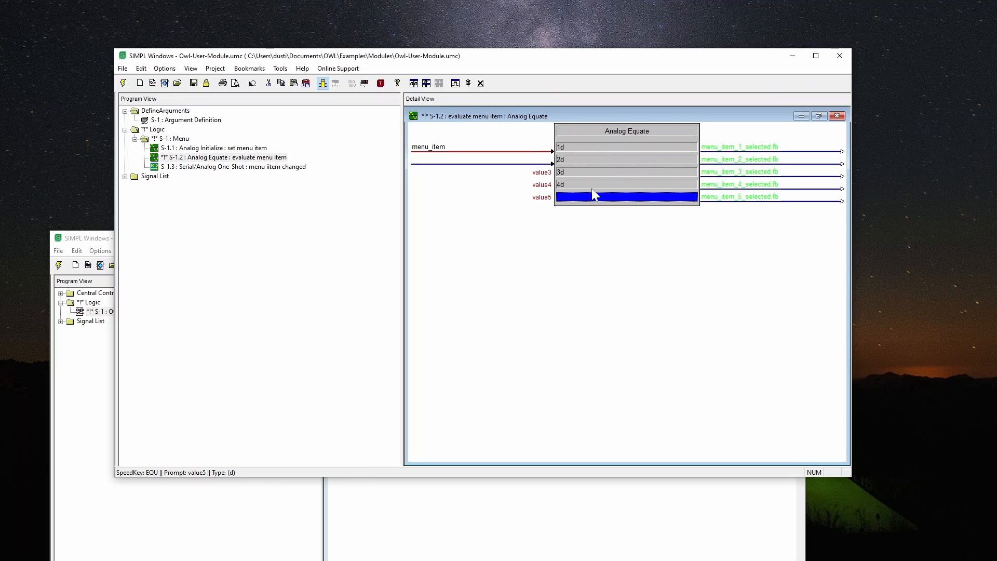
type("5d")
double_click(414, 116)
- Check the menu item changed One-Shot logic pulsing menu_item_changed_pulse for 1s, then close it
double_click(199, 121)
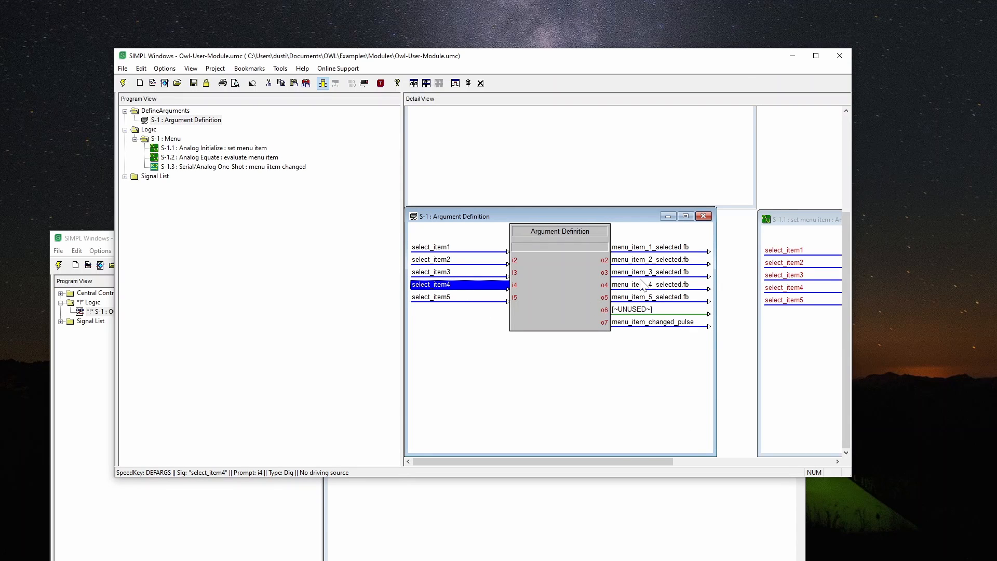
double_click(257, 168)
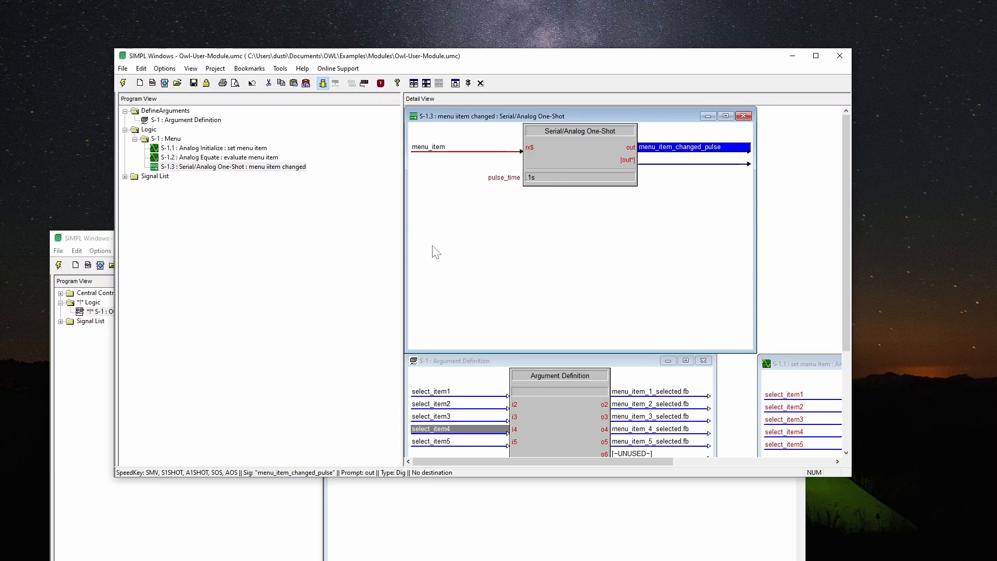
left_click(743, 115)
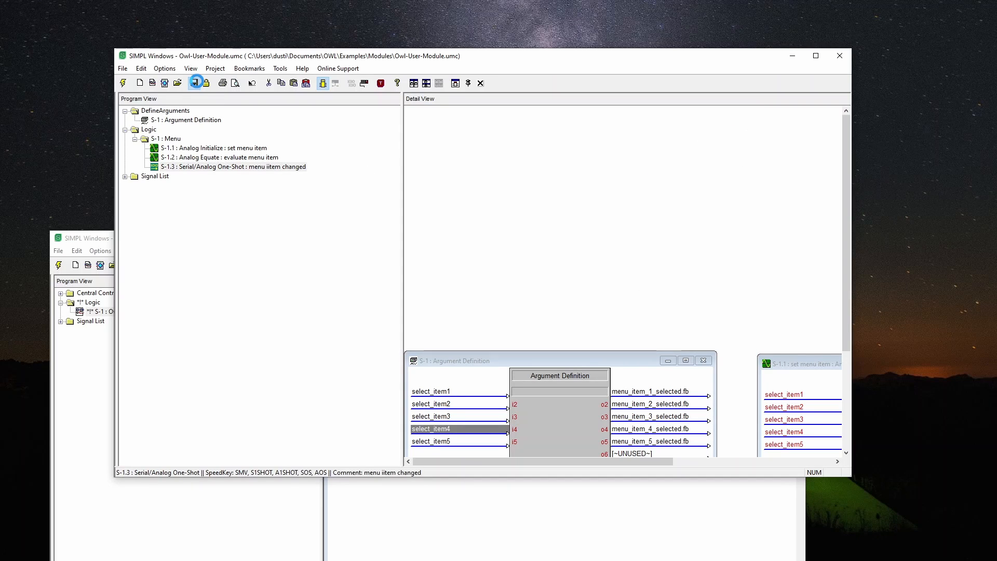
- Save the updated module and dismiss the Resync Modules notice
left_click(196, 83)
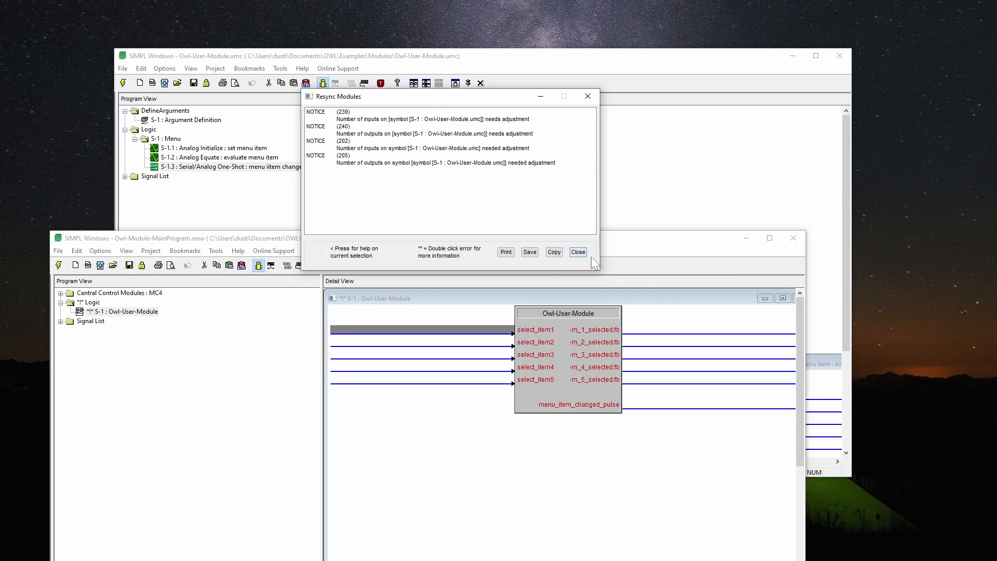
left_click(578, 252)
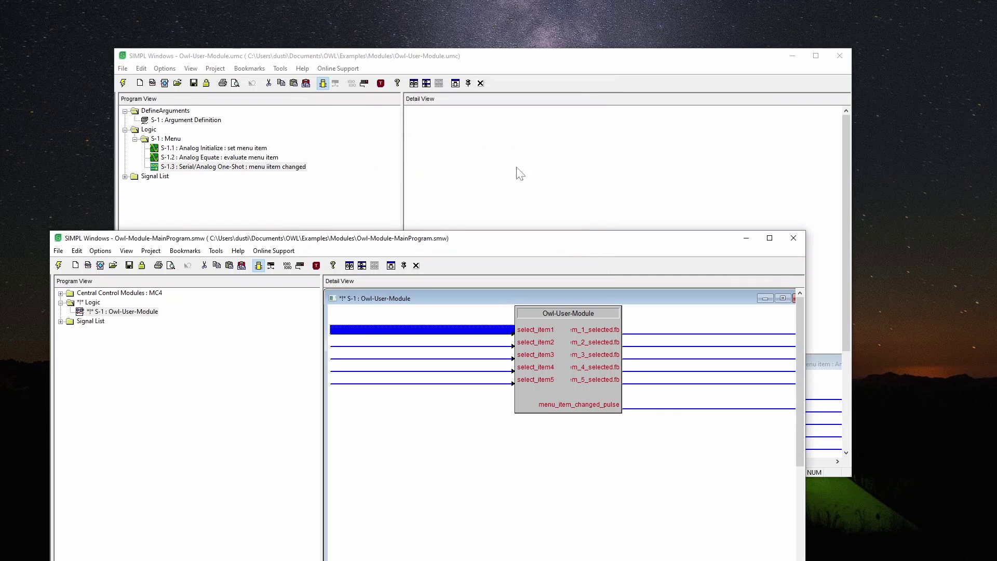
left_click(483, 67)
- Rearrange the windows so the main program's S-1 symbol shows select_item5 and the fifth feedback output
left_click_drag(514, 360, 517, 189)
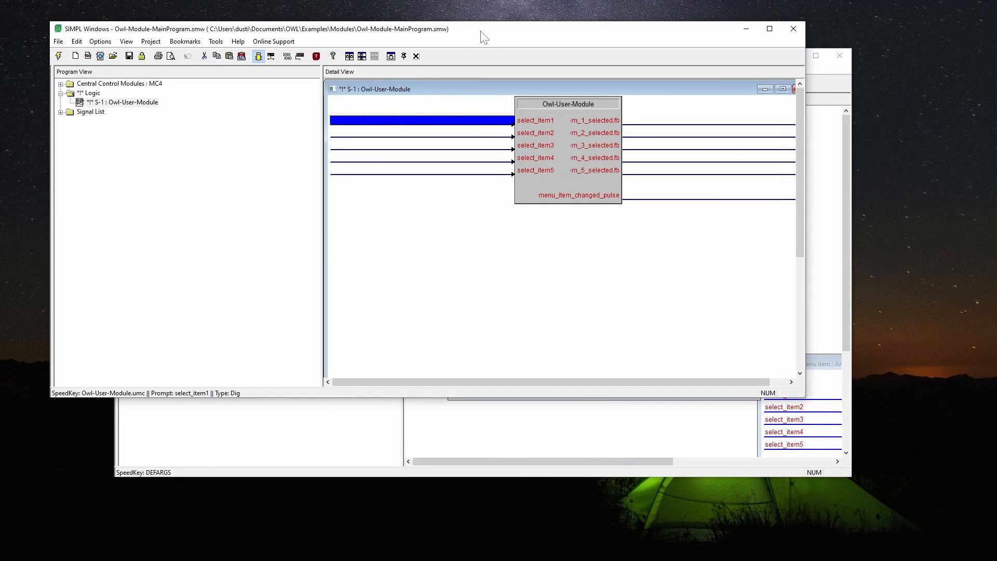
left_click_drag(483, 37, 516, 276)
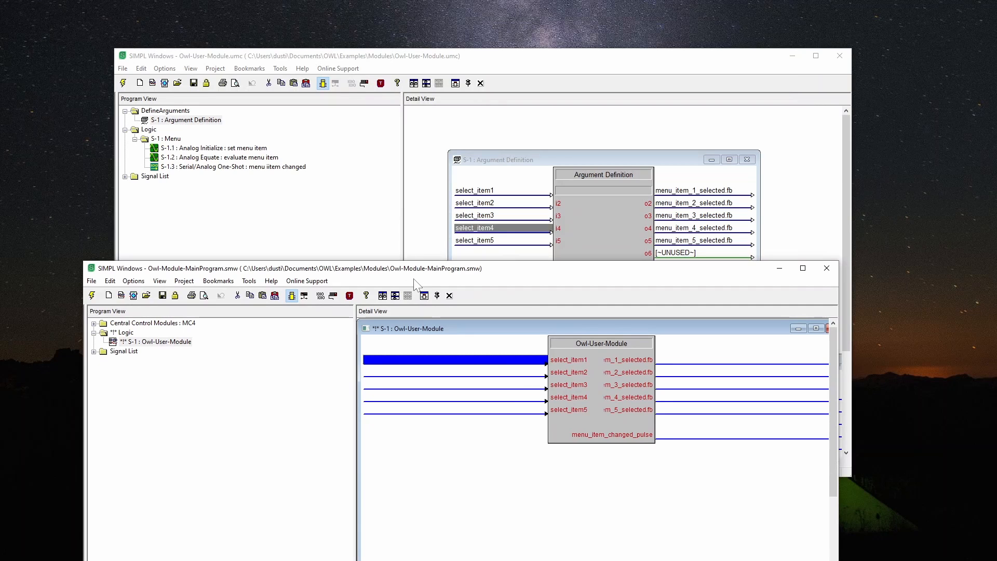
left_click_drag(418, 272, 392, 40)
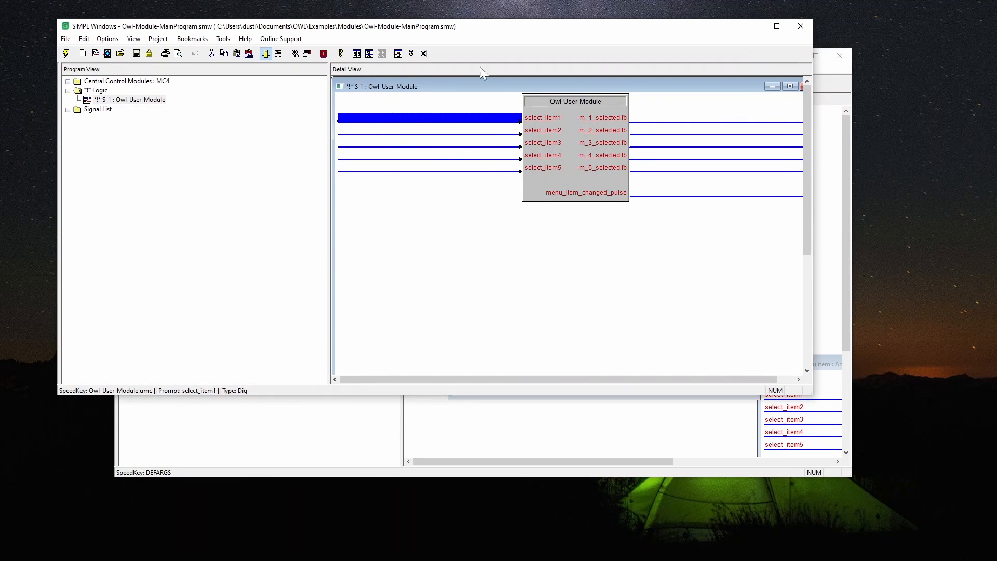
- Run Project > Resync Project, reloading the Symbol Library first
left_click(160, 39)
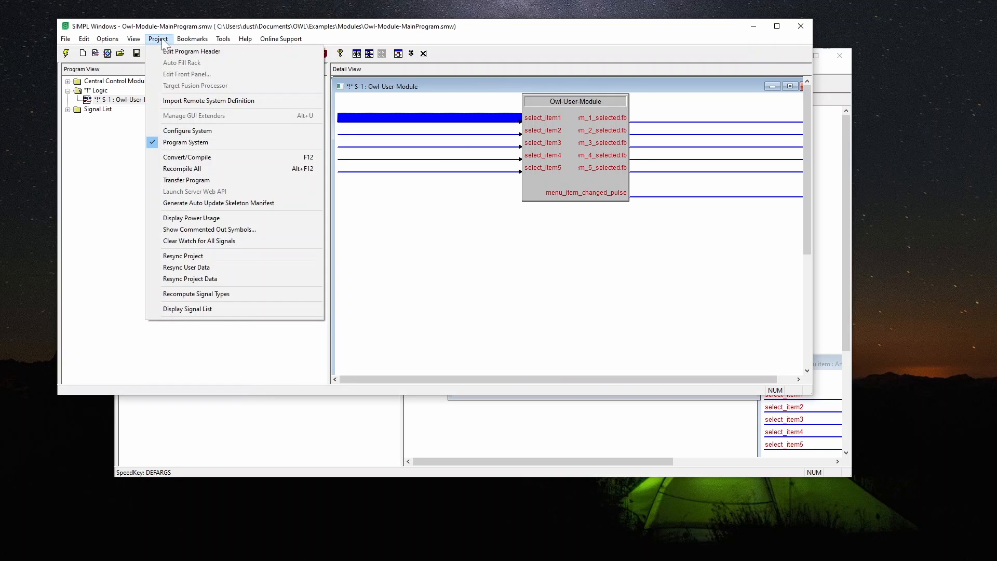
left_click(201, 255)
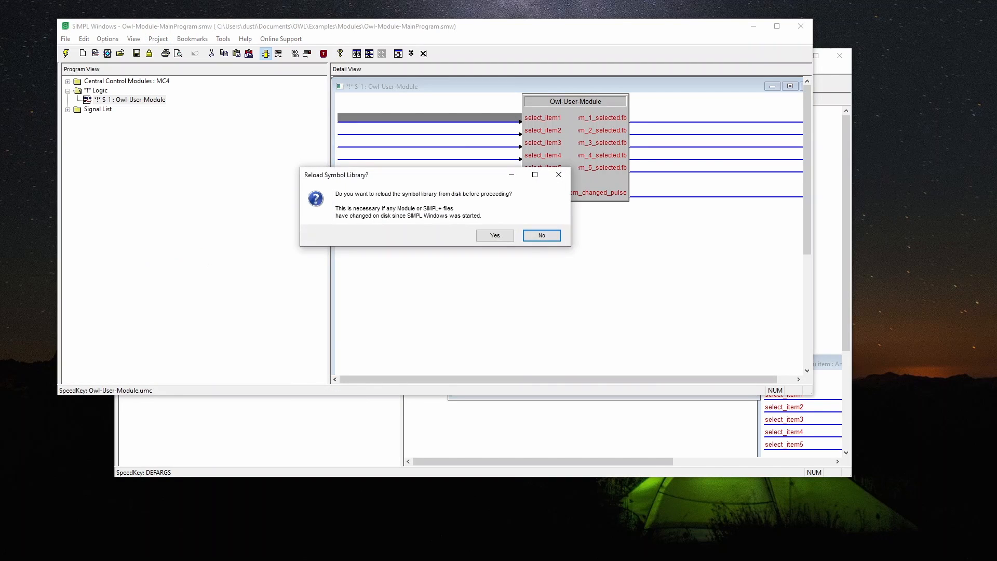
left_click(495, 236)
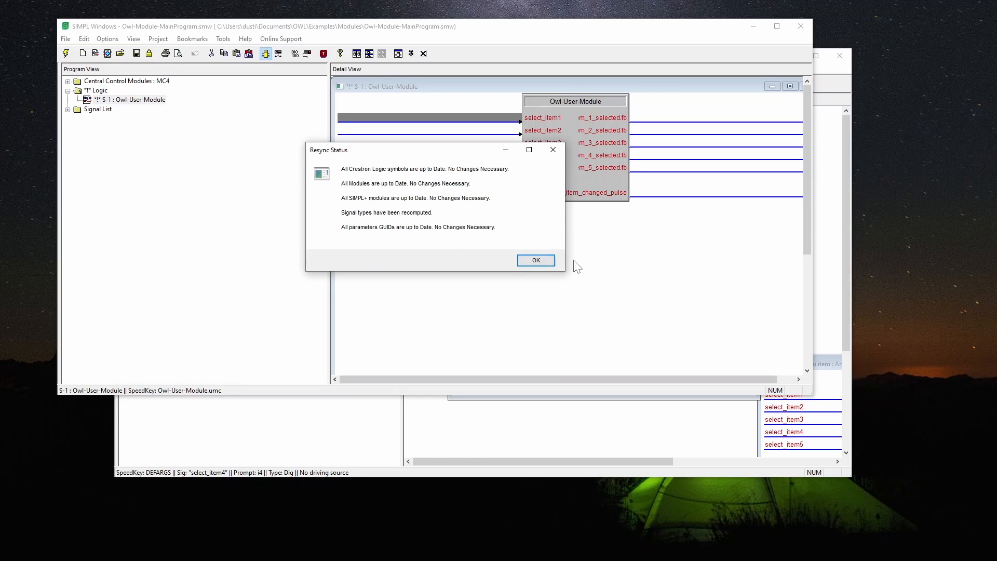
- Dismiss the Resync Status report and expand then collapse Central Control Modules in Program View
left_click(543, 264)
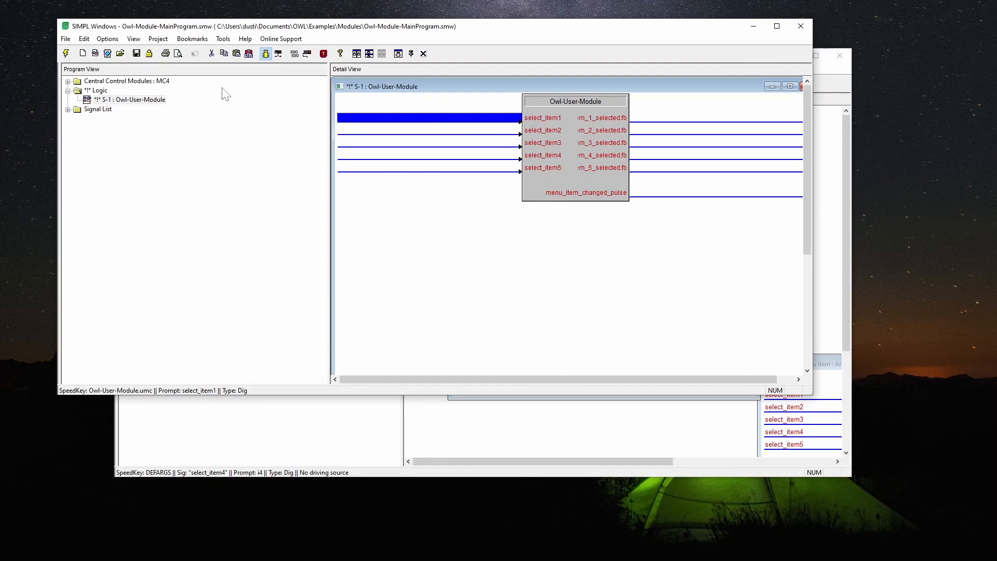
left_click(68, 81)
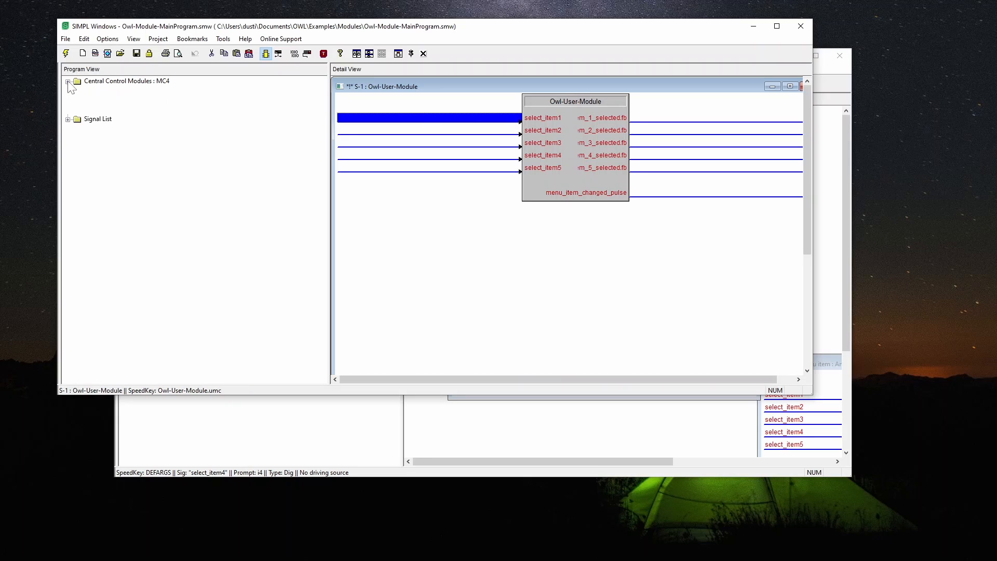
left_click(68, 81)
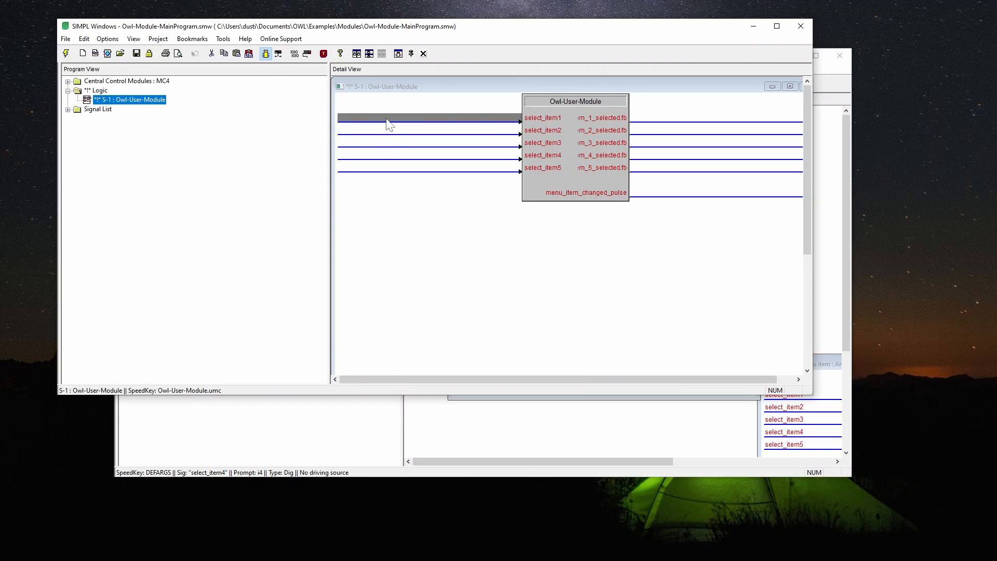